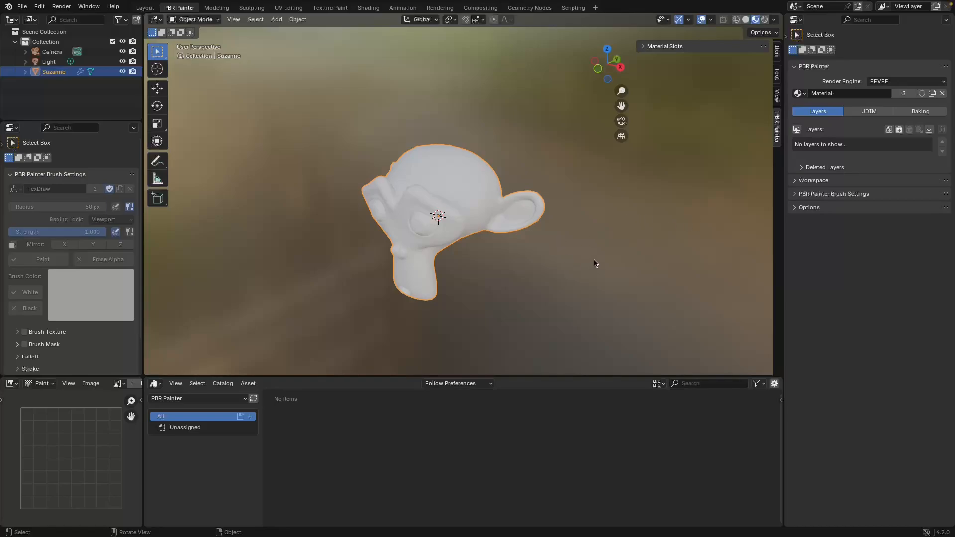
- Change the Asset Browser area to the Shader Editor, showing Suzanne's material nodes
left_click(155, 384)
left_click(189, 476)
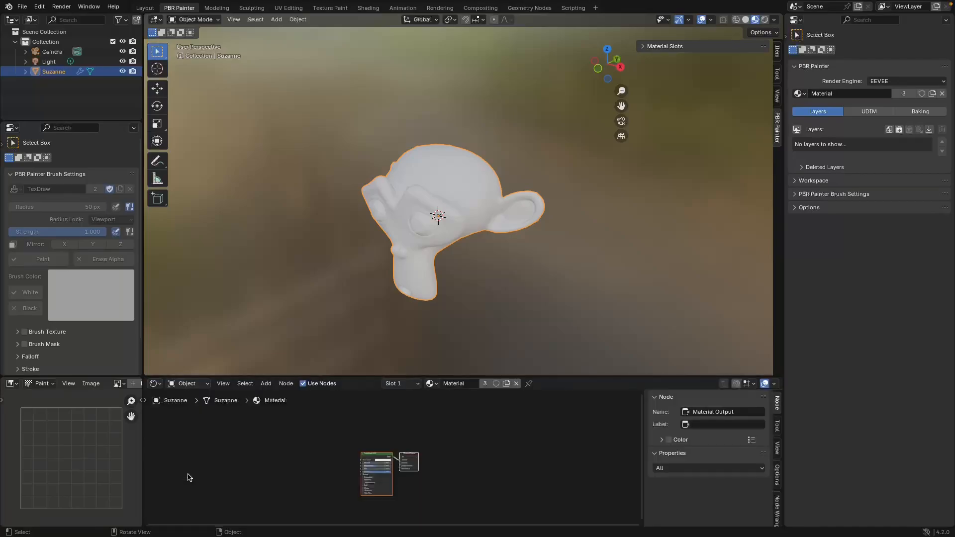
middle_click_drag(311, 478, 394, 464)
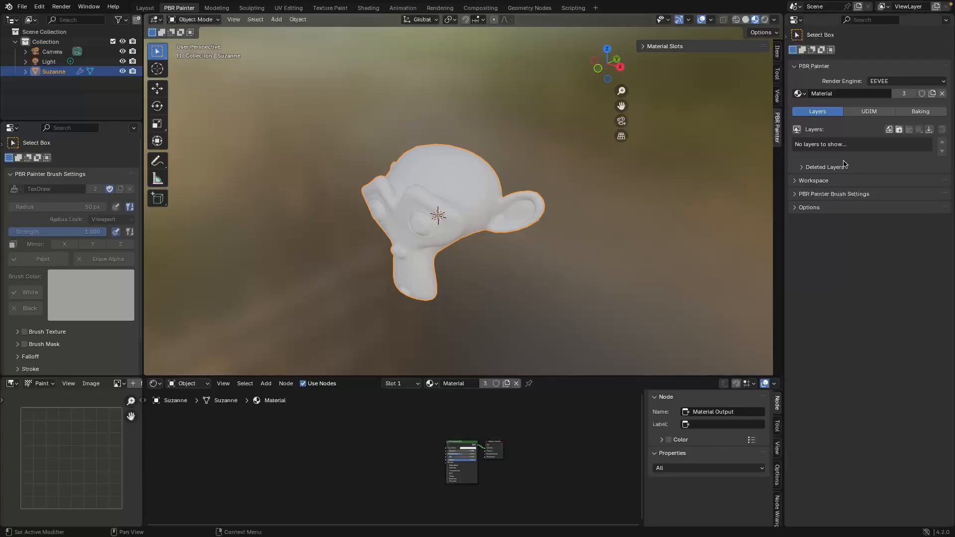
- Add a Standard, Filled layer to the material and enable its Color channel
left_click(889, 130)
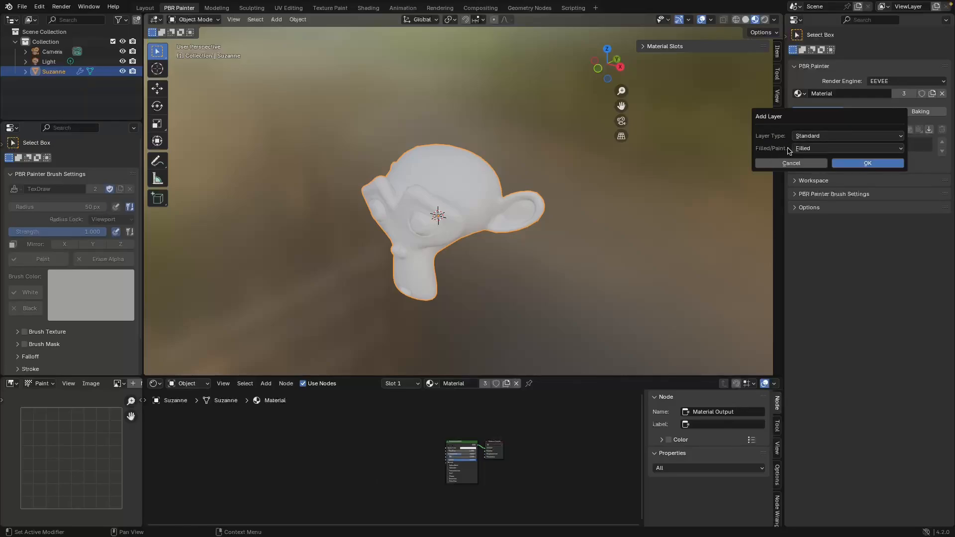
left_click(853, 151)
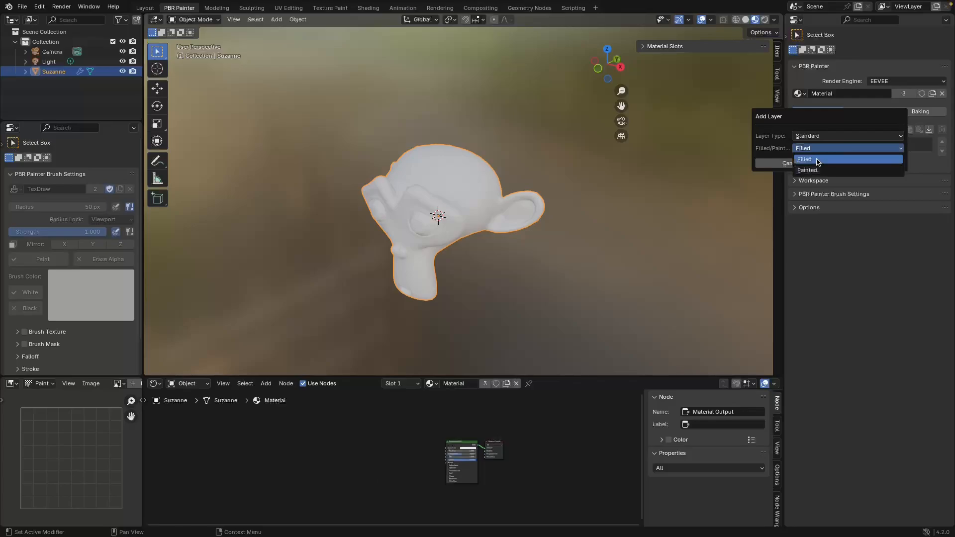
left_click(816, 157)
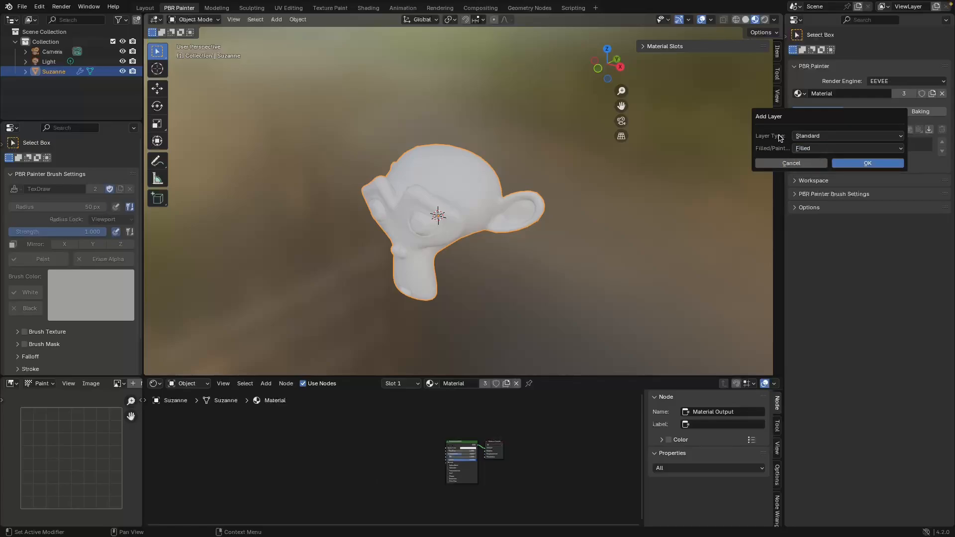
left_click(801, 138)
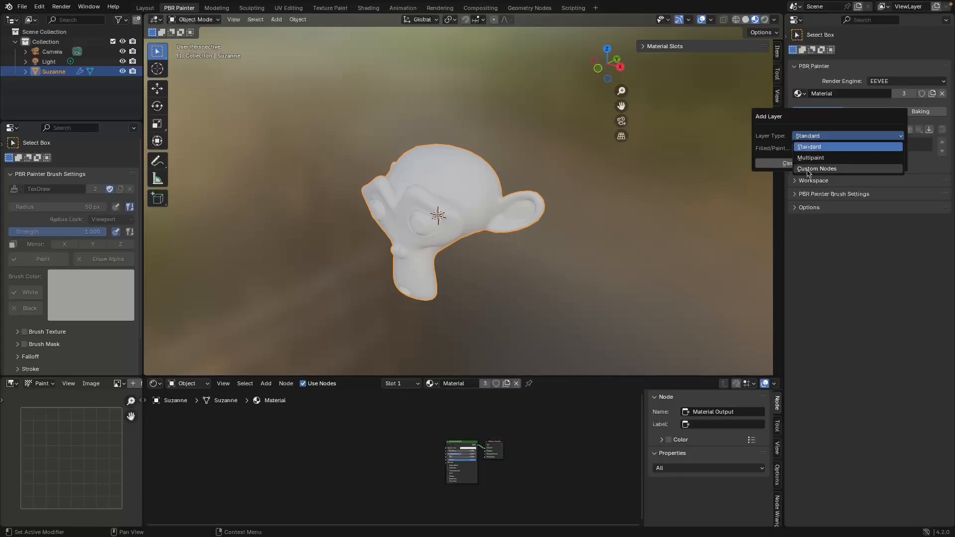
left_click(809, 147)
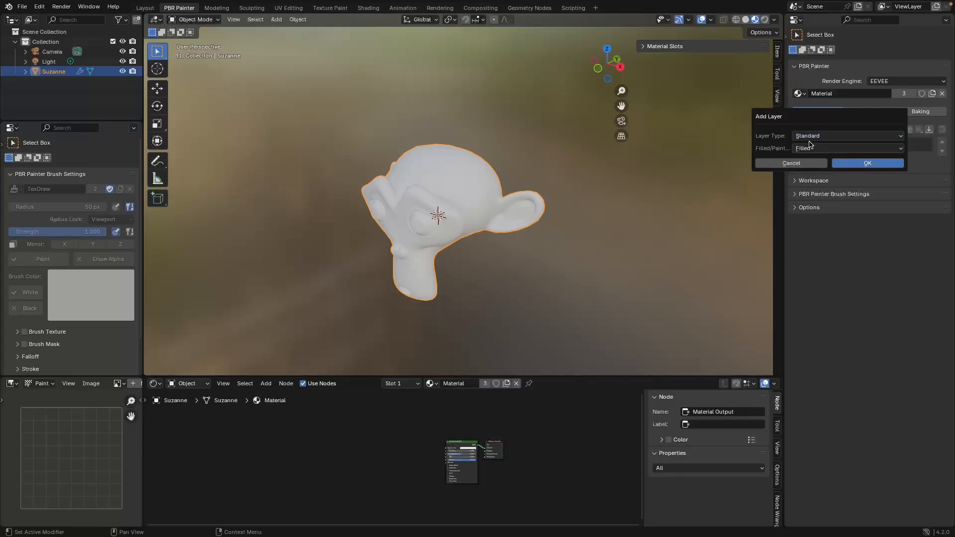
left_click(867, 164)
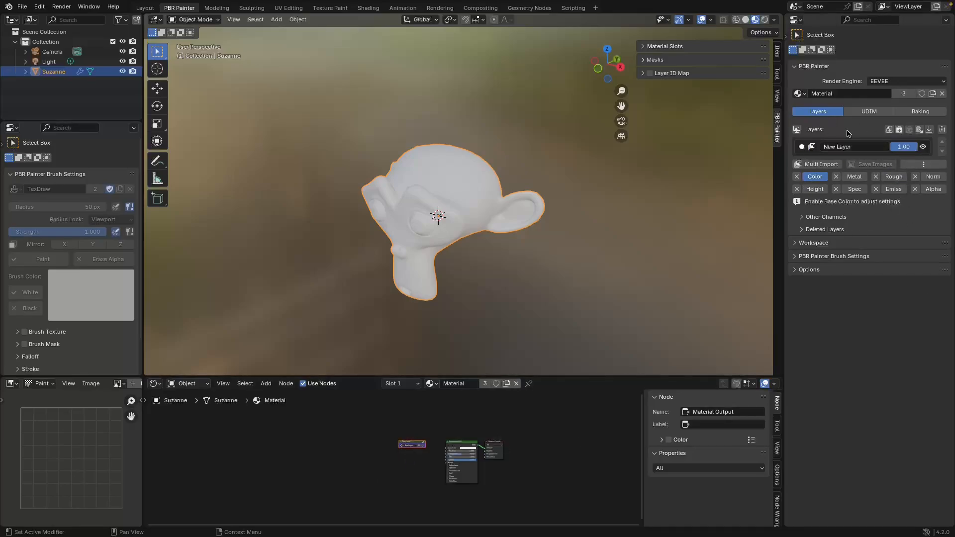
left_click(796, 177)
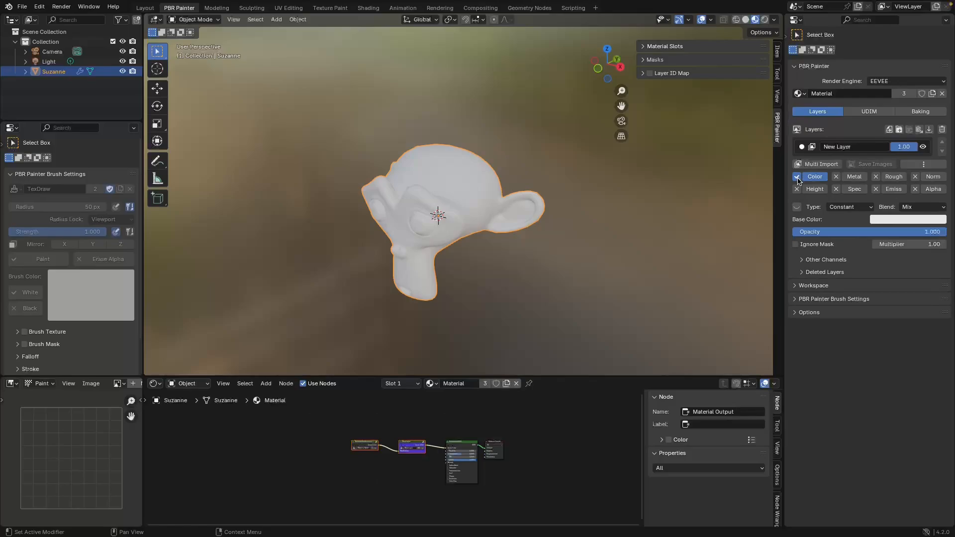
- Try the Procedural and Texture types on the layer's Color channel, and return the type to Constant
left_click(843, 207)
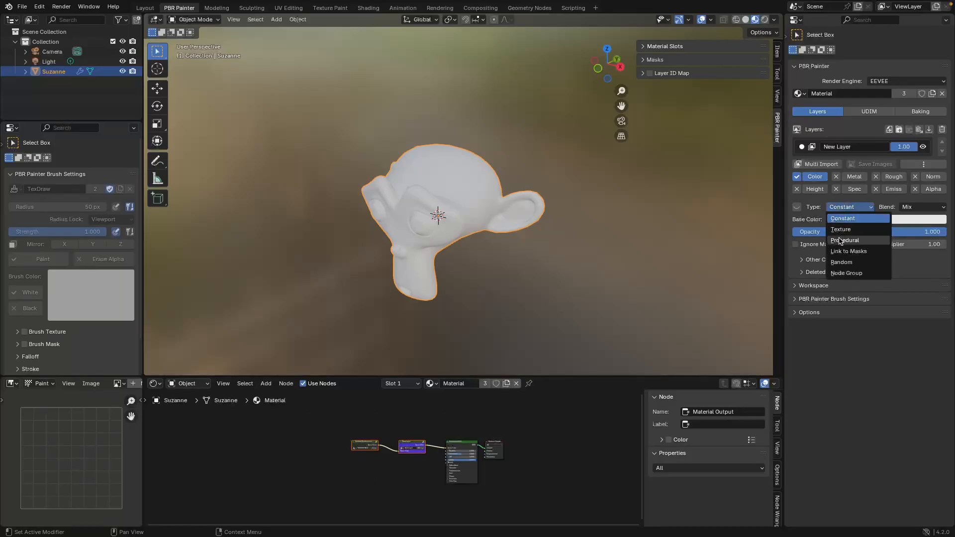
left_click(840, 241)
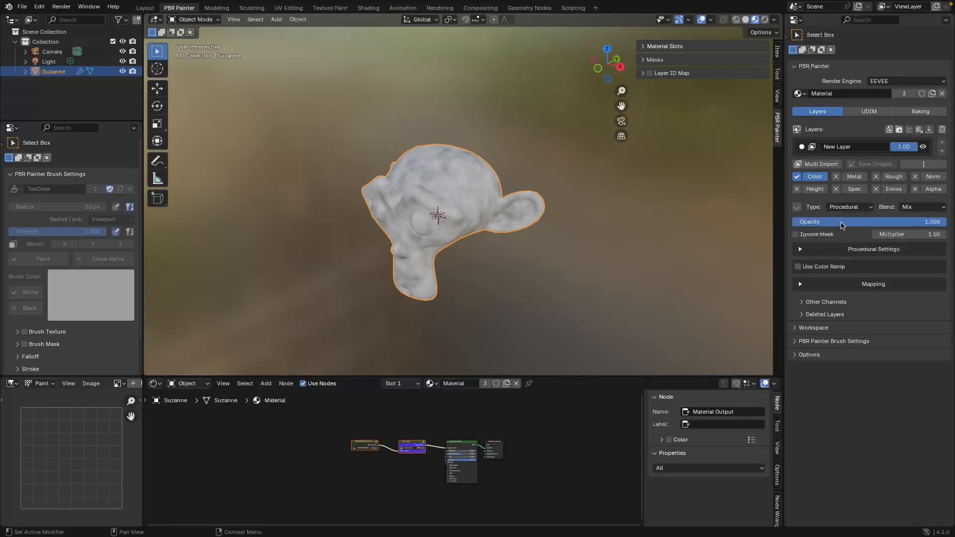
left_click(853, 254)
left_click(850, 247)
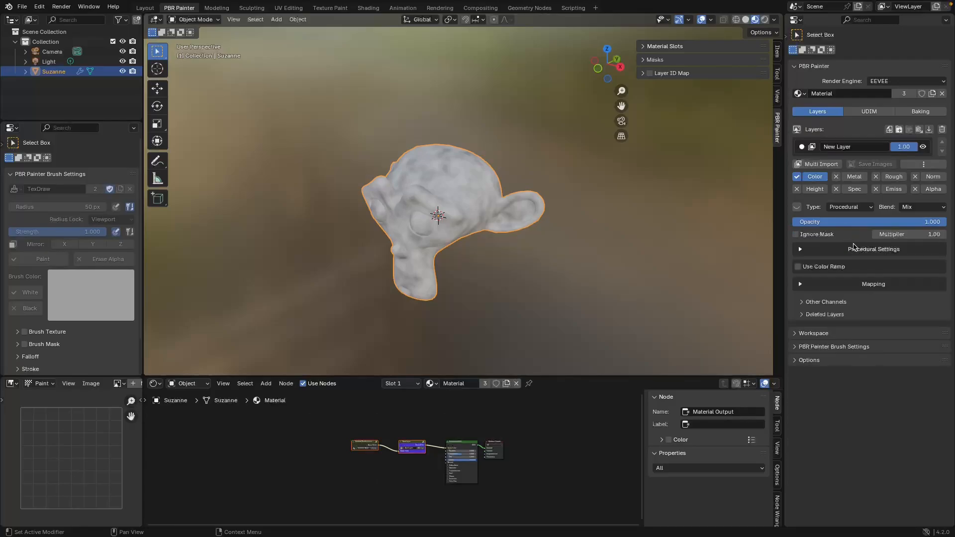
left_click(844, 209)
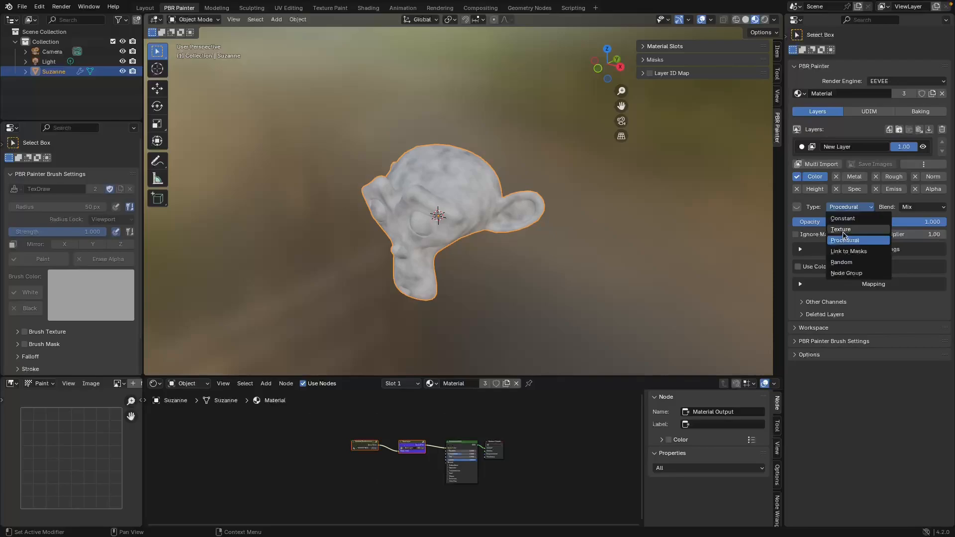
left_click(843, 231)
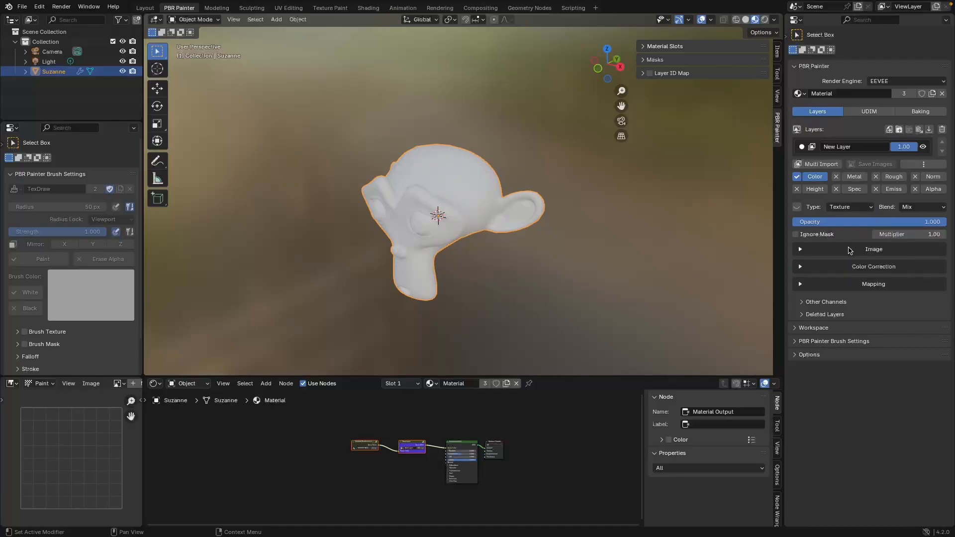
left_click(849, 249)
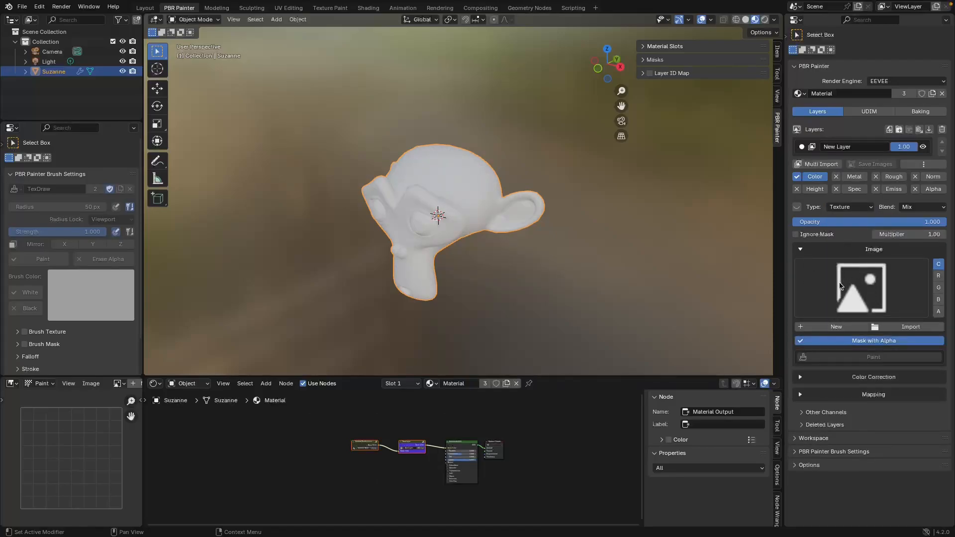
left_click(848, 207)
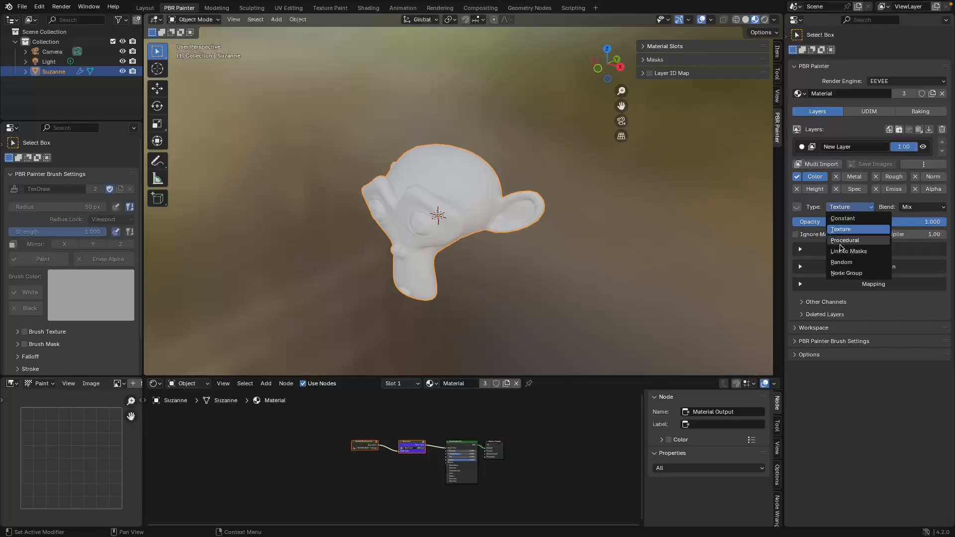
left_click(847, 219)
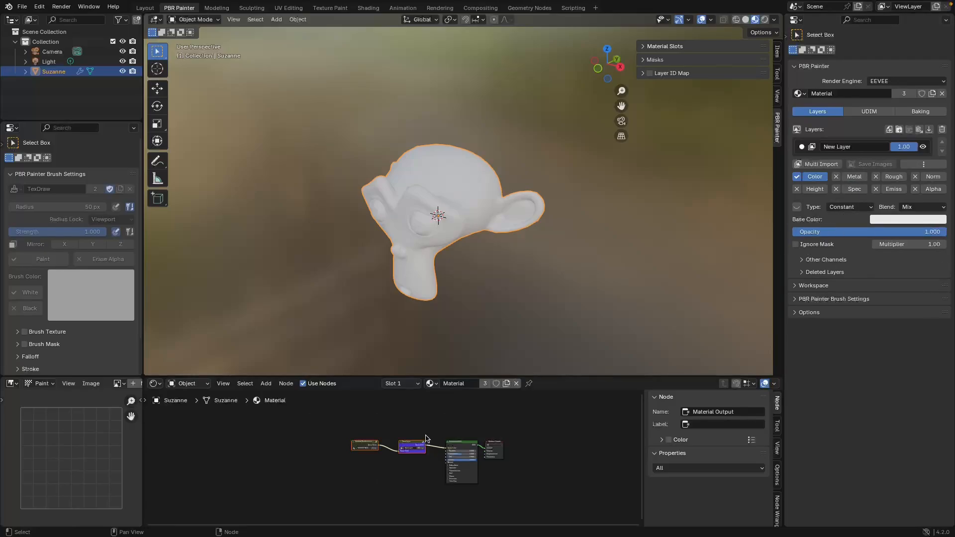
- Add a Custom Nodes layer above the first layer and enable its Color channel
left_click(889, 129)
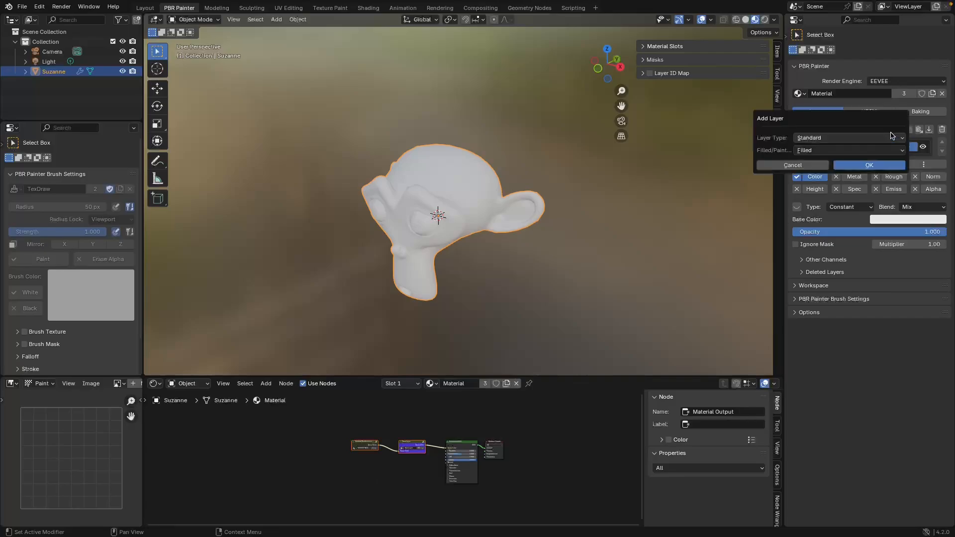
left_click(876, 138)
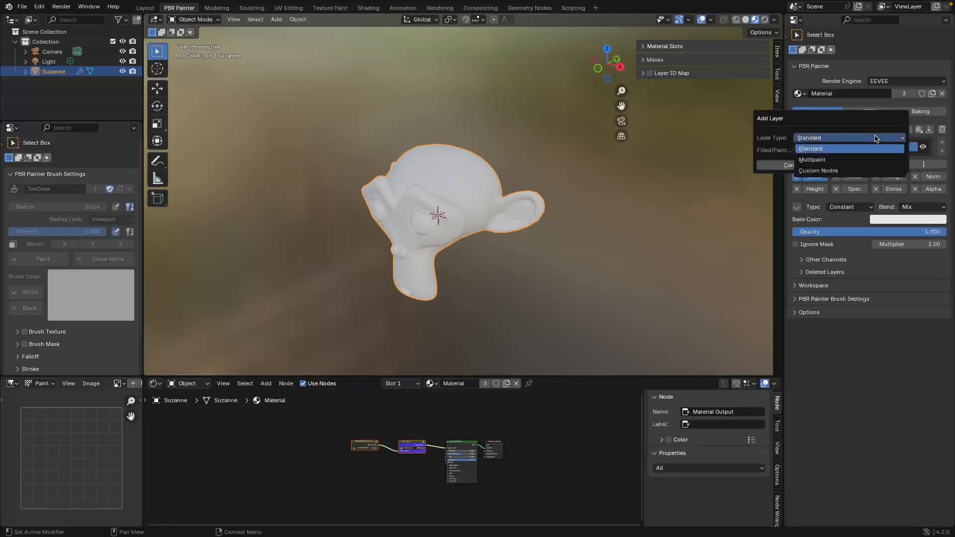
left_click(824, 171)
left_click(841, 164)
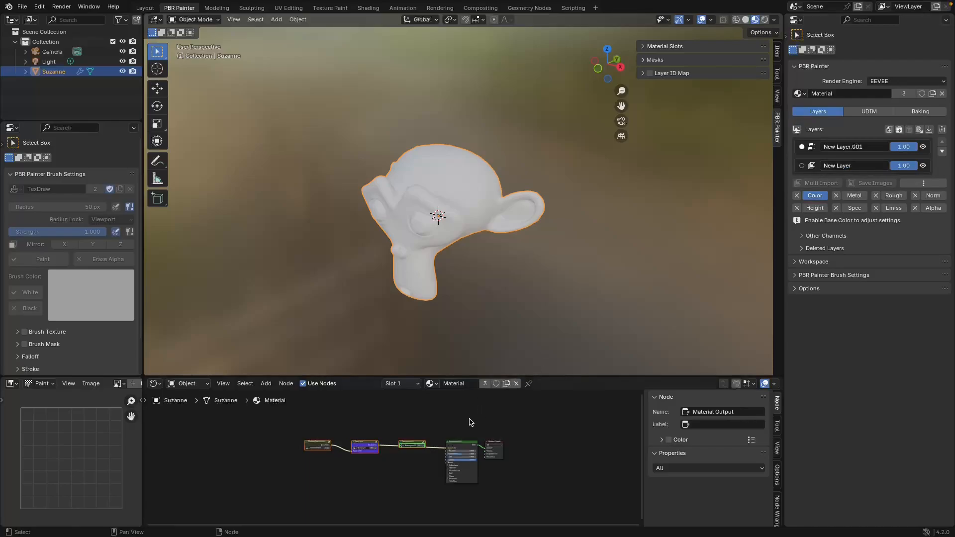
scroll(374, 491, "up", 2)
scroll(374, 491, "up", 2)
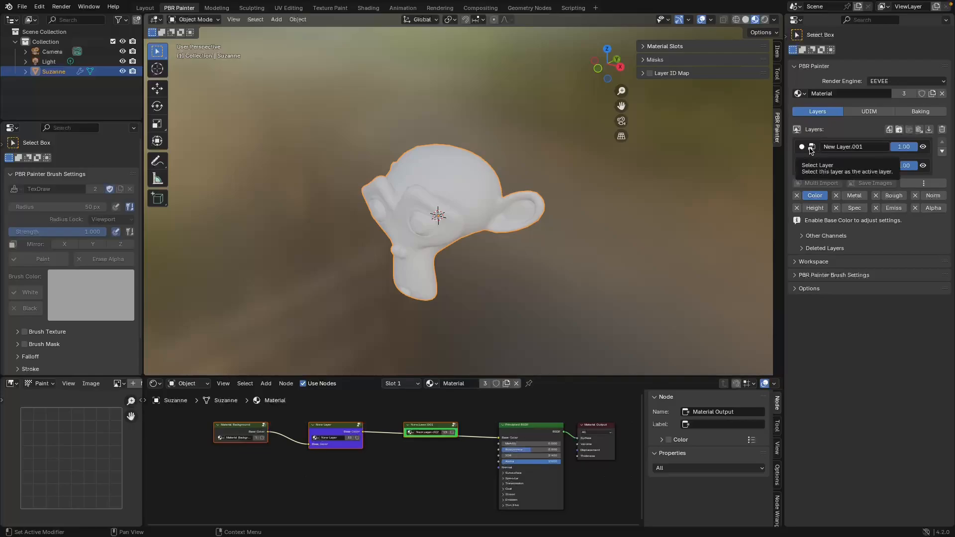
left_click(797, 196)
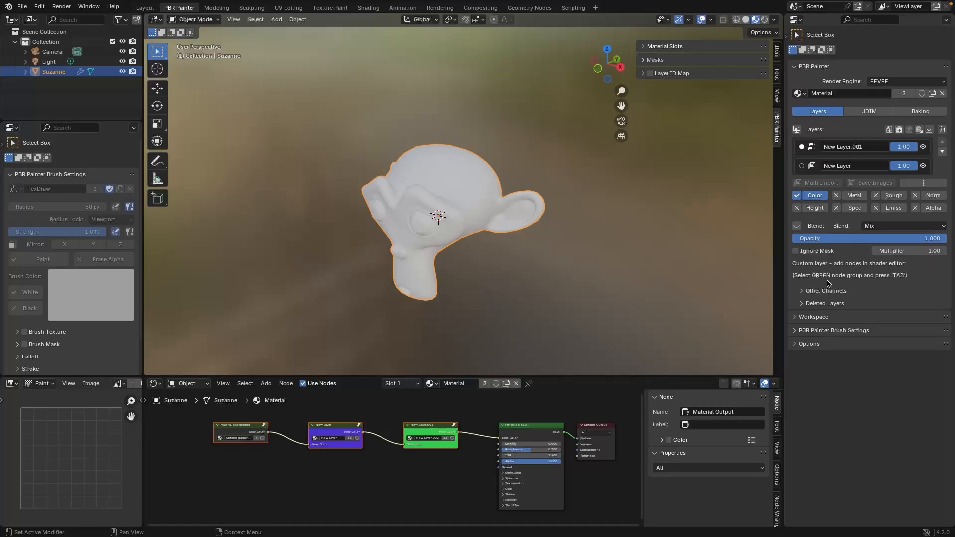
- Open the custom layer's green node group for editing in the Shader Editor
left_click(431, 433)
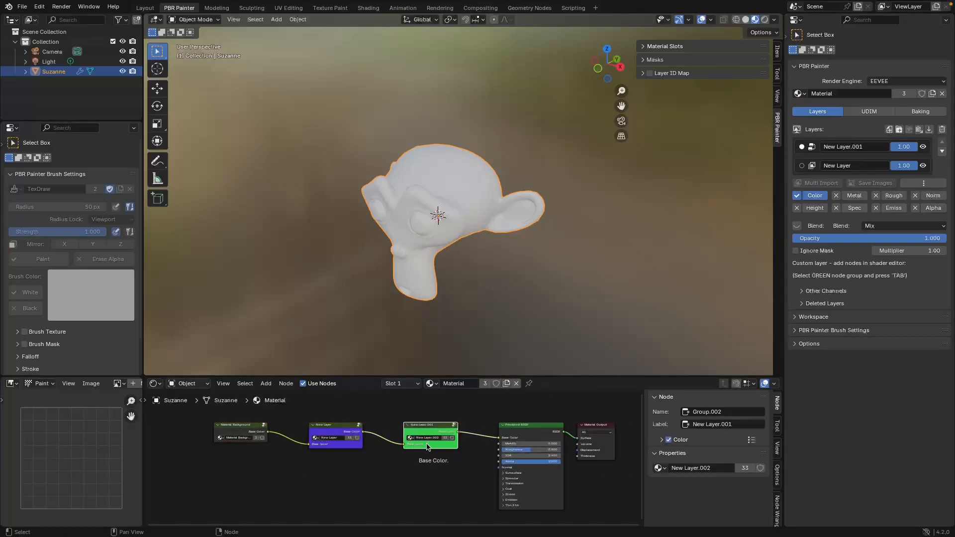
key("Tab")
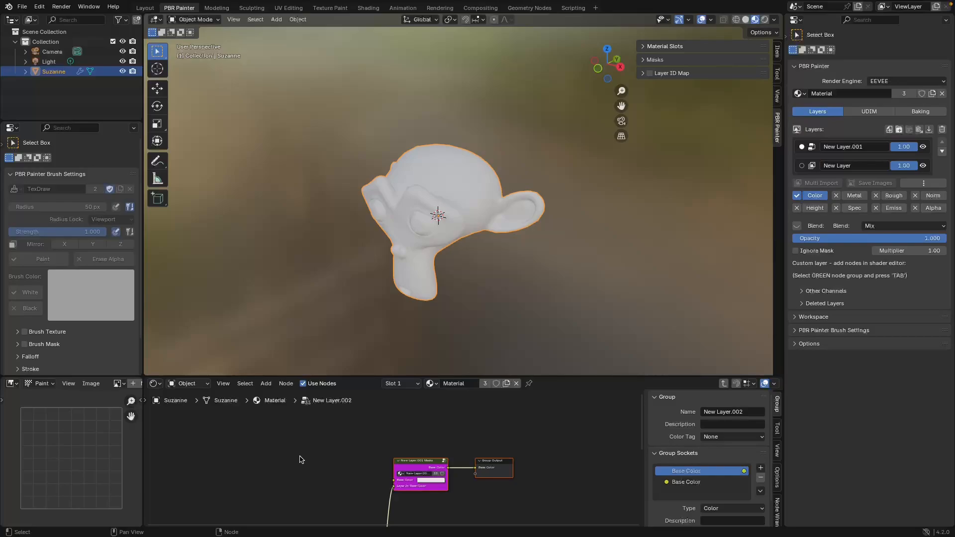
middle_click_drag(307, 458, 448, 425)
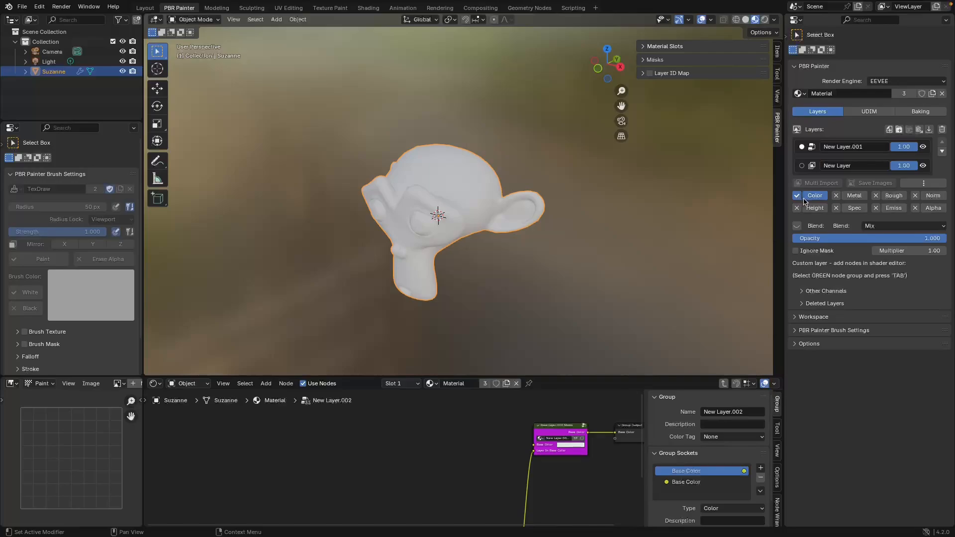
- Examine the connections between the Group Input, the masks node and the Group Output inside the custom layer's group
scroll(495, 454, "up", 4)
scroll(495, 454, "down", 1)
middle_click_drag(522, 455, 466, 431)
scroll(506, 435, "down", 1)
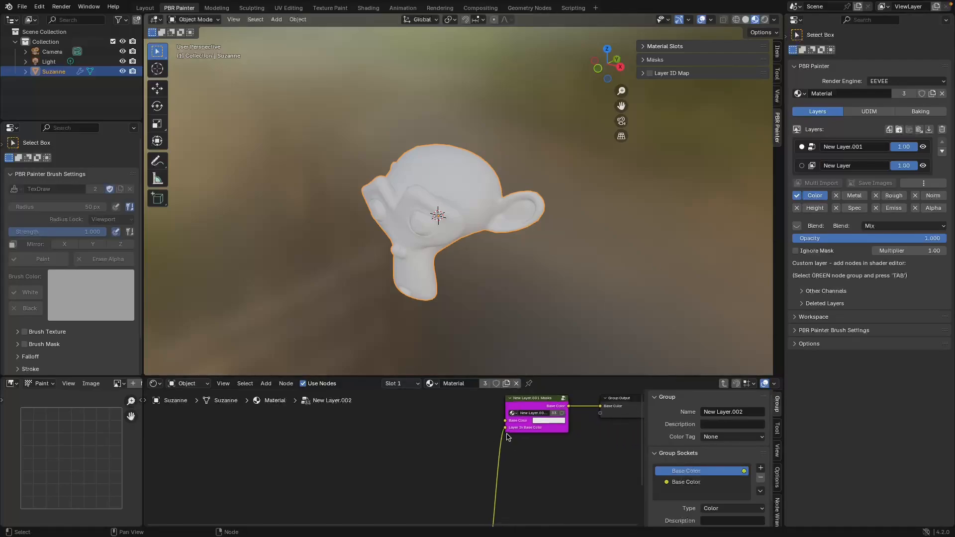
scroll(498, 442, "down", 7)
middle_click_drag(476, 464, 523, 434)
scroll(522, 439, "up", 4)
middle_click_drag(585, 439, 511, 448)
left_click(440, 497)
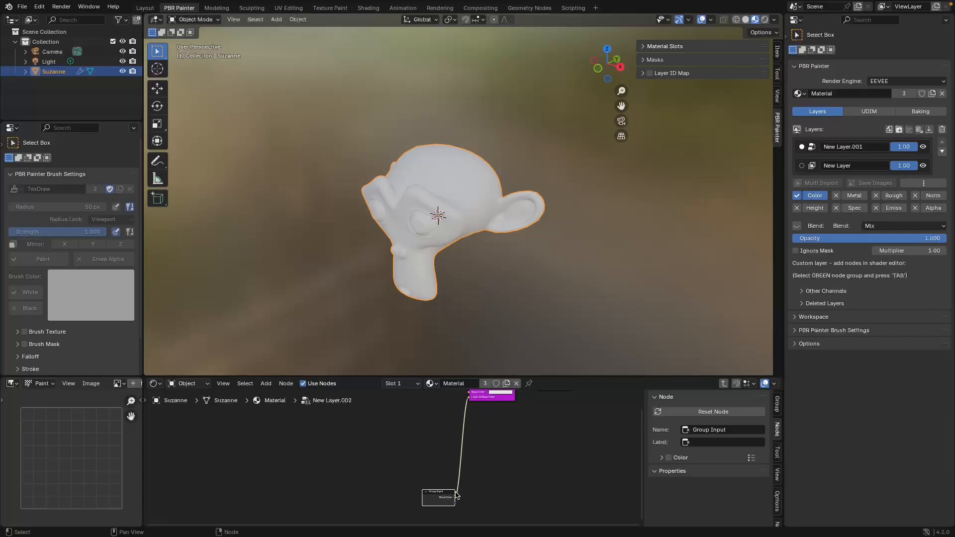
middle_click_drag(488, 409, 489, 444)
scroll(499, 485, "up", 2)
middle_click_drag(576, 439, 511, 465)
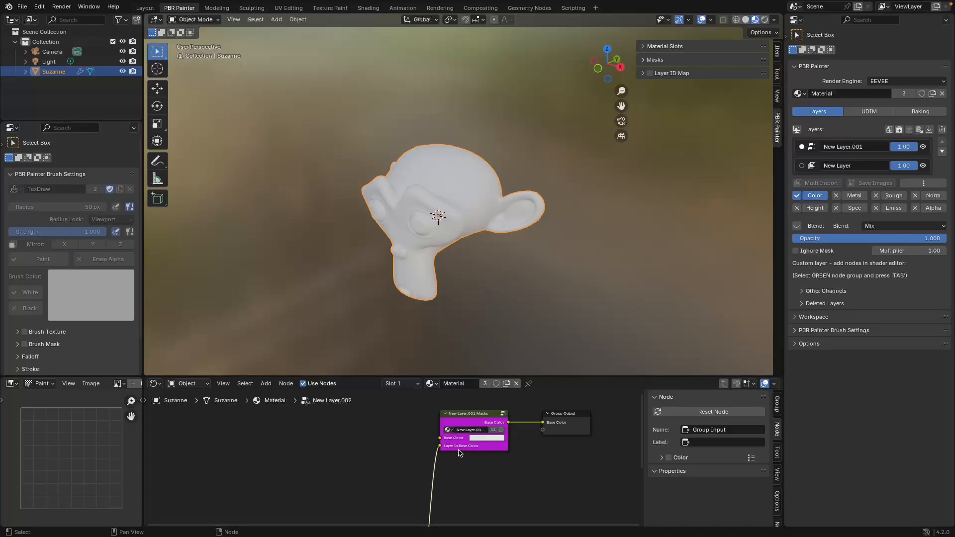
- Select the New Layer.001 Masks node and show the layer's mask options in the viewport sidebar
left_click(468, 420)
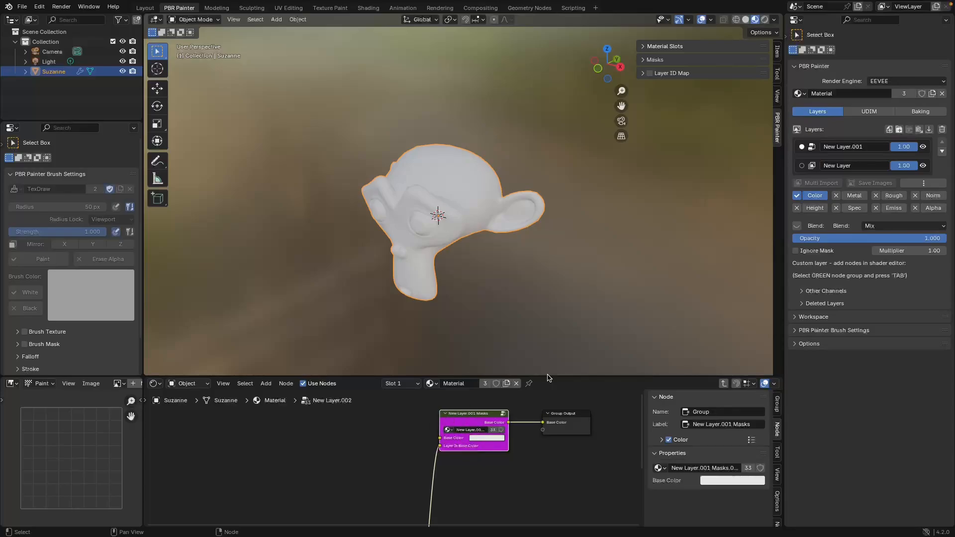
left_click(704, 59)
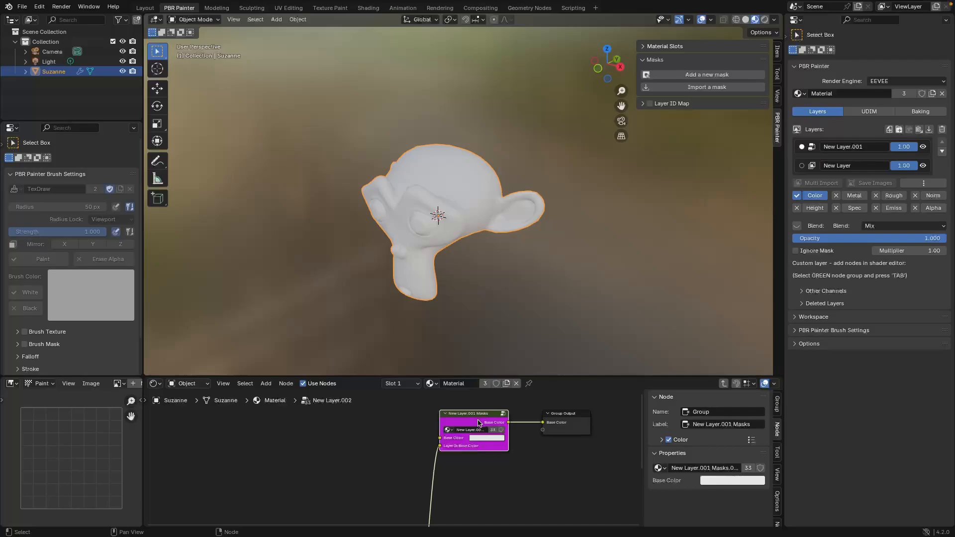
left_click(366, 431)
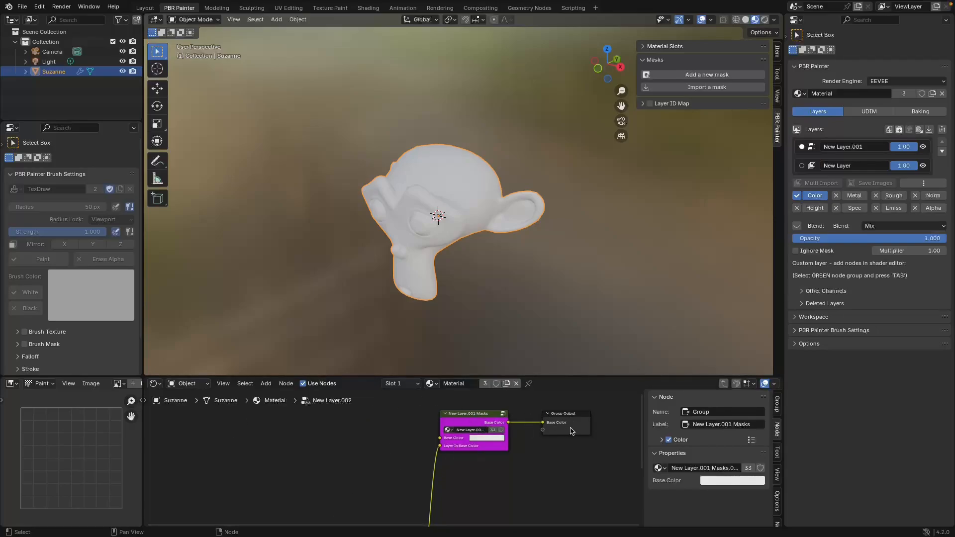
key("Tab")
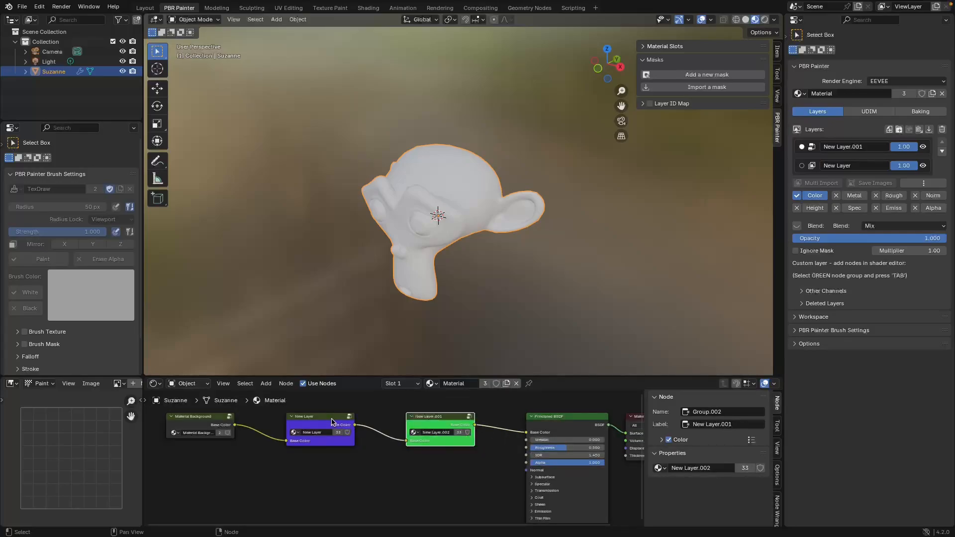
key("Tab")
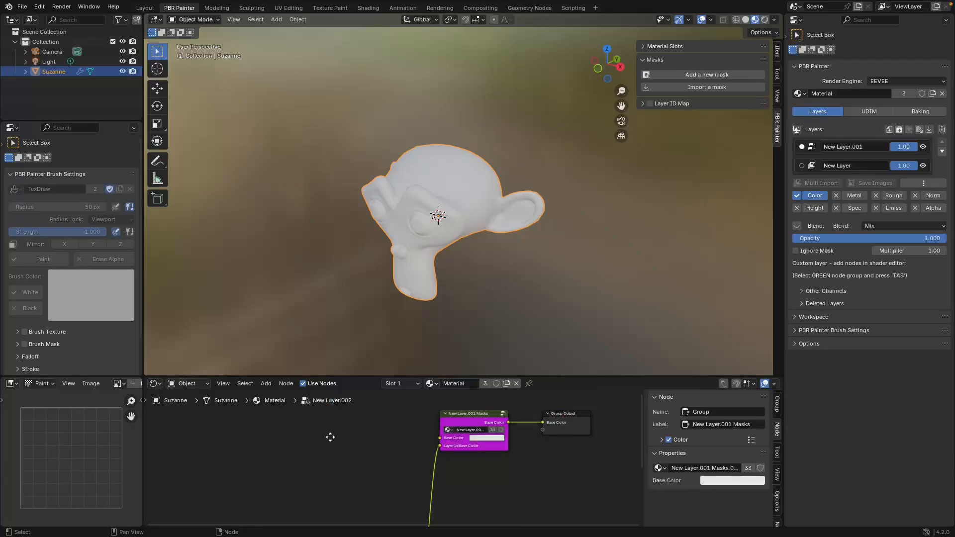
- Add a Noise Texture node inside the group and connect its Color output to the masks node's Base Color input
key("shift+a")
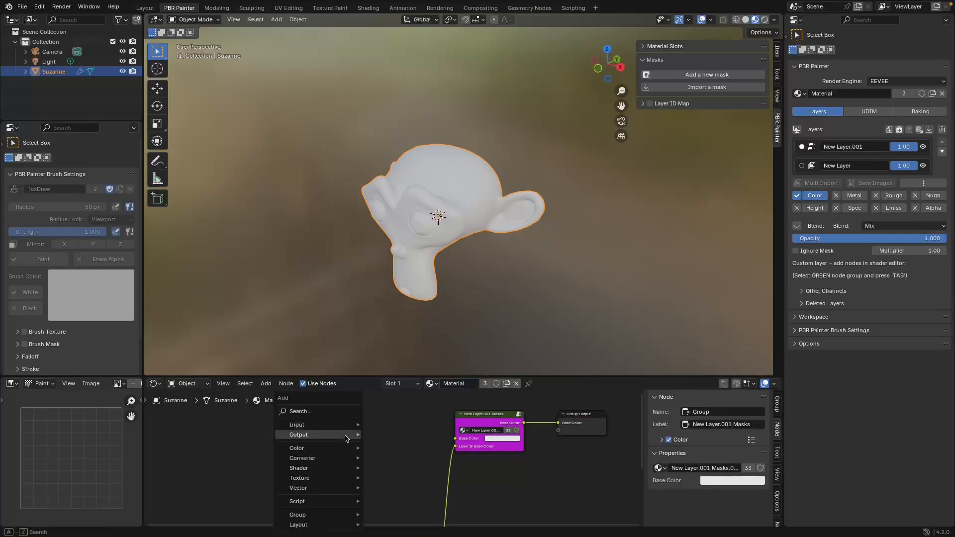
left_click(318, 412)
type("noi")
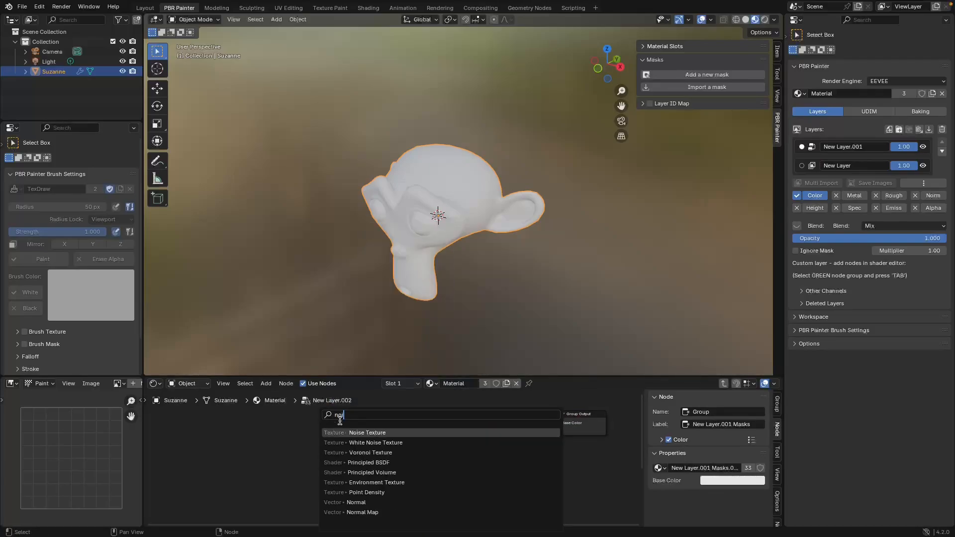
left_click(377, 432)
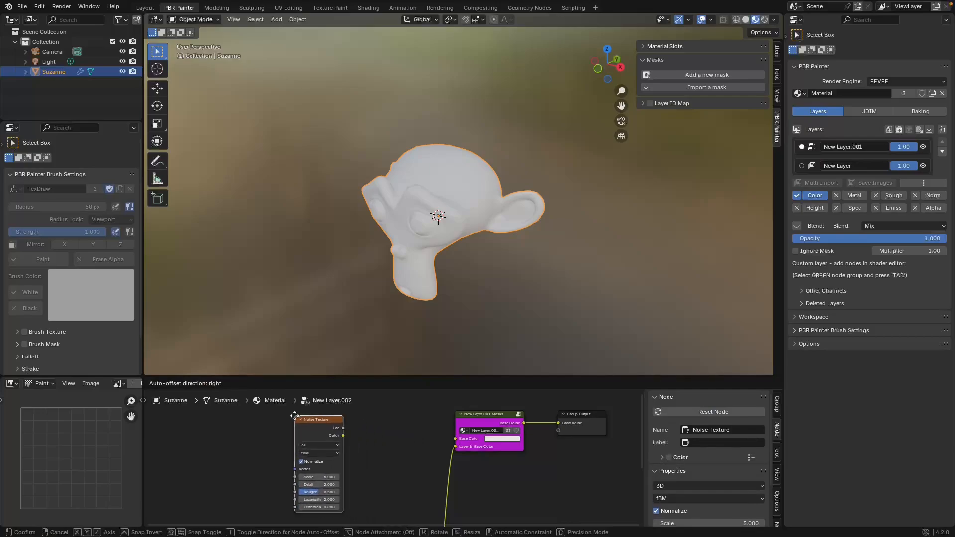
left_click(298, 421)
left_click_drag(338, 438, 455, 438)
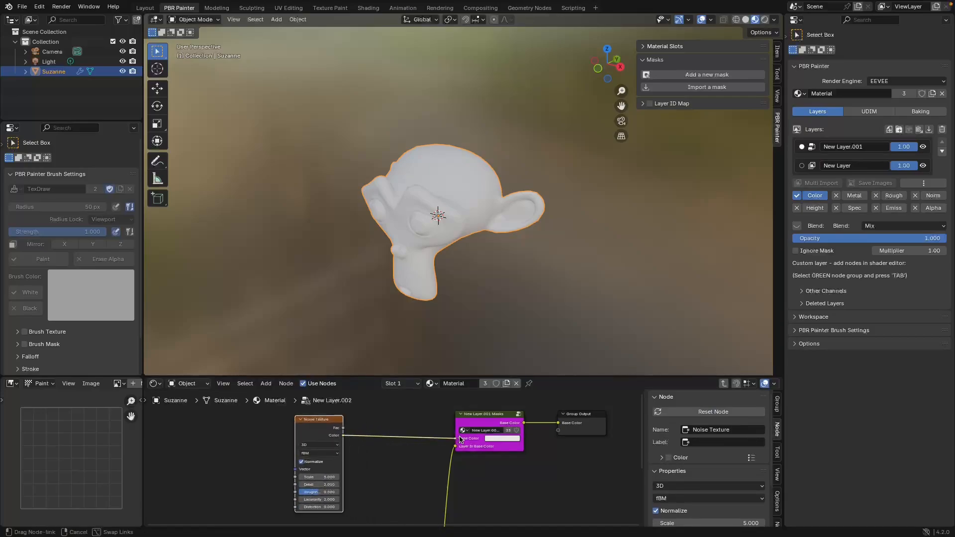
middle_click_drag(449, 277, 453, 197)
left_click_drag(311, 435, 279, 418)
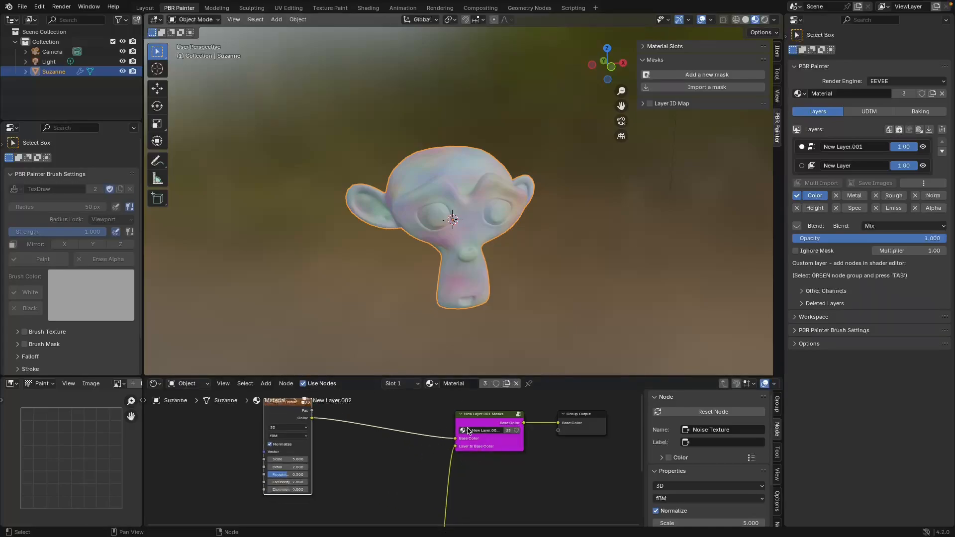
- Enable the custom layer's Metal channel and set Metallic to 1 on the masks node
left_click(835, 196)
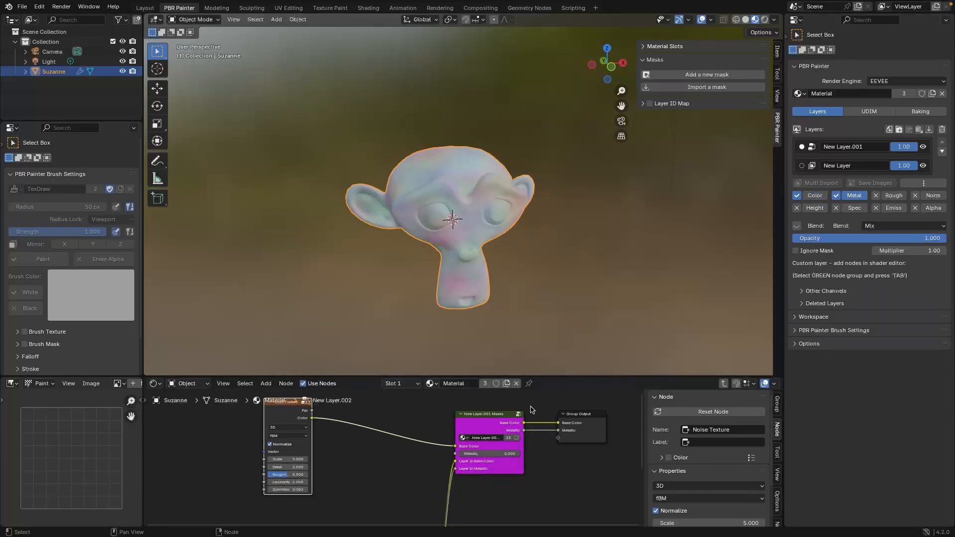
left_click(468, 454)
type("1")
key("Return")
key("ctrl+z")
key("ctrl+shift+z")
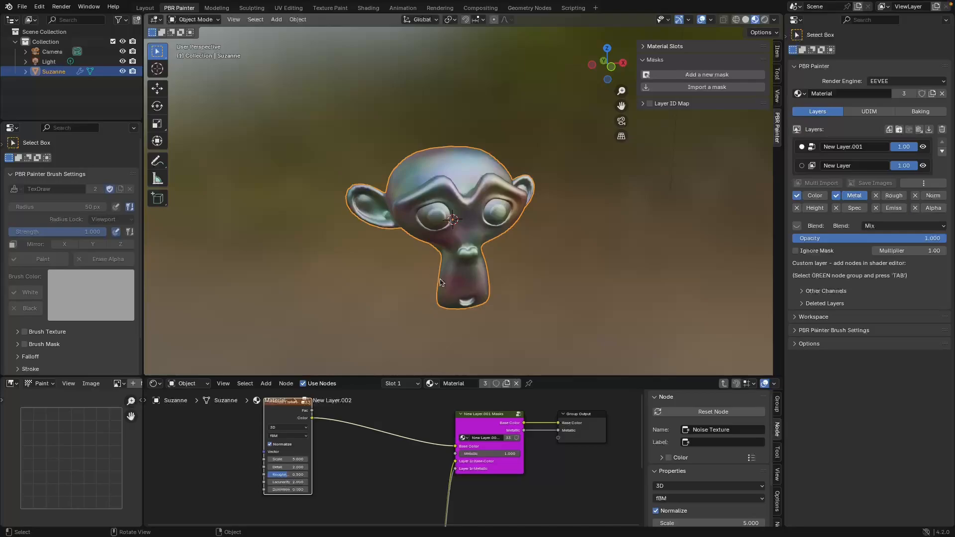
- Add a Gradient mask to the custom layer
left_click(681, 74)
left_click(622, 81)
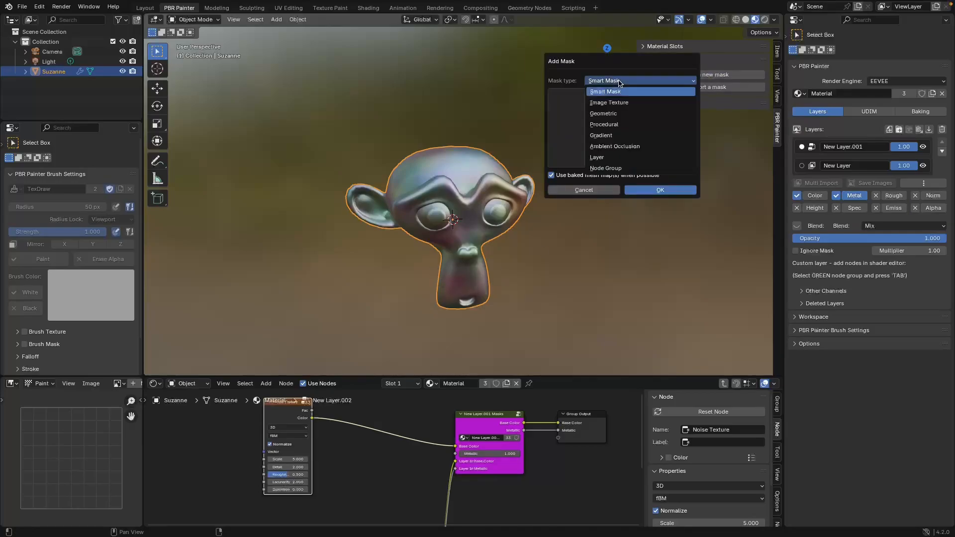
left_click(607, 135)
left_click(661, 112)
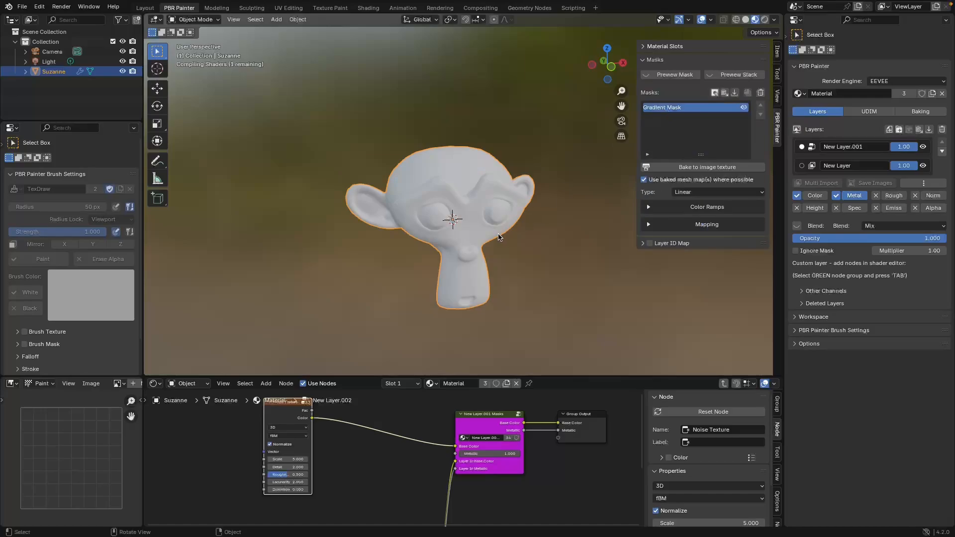
middle_click_drag(526, 239, 499, 241)
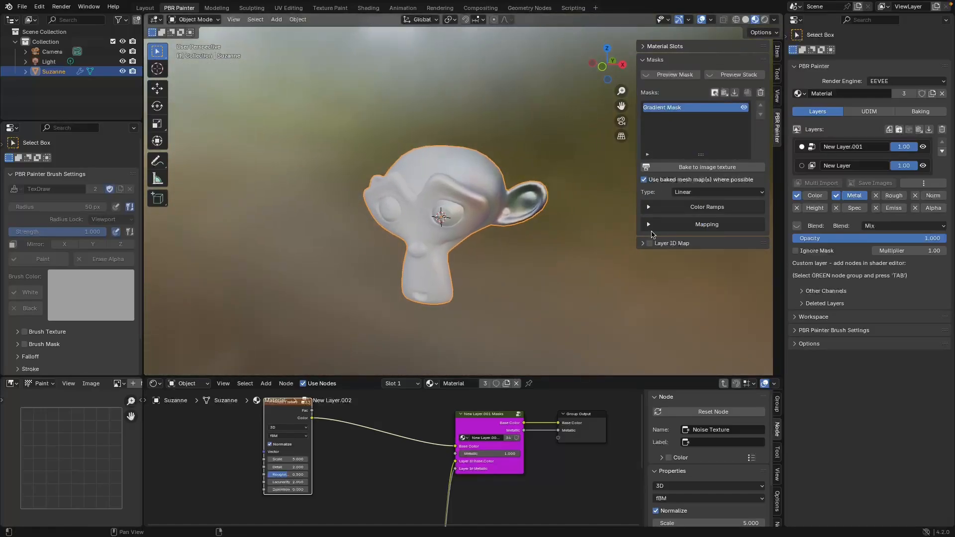
- Shift the white stop of the gradient mask's selected-mask color ramp to 0.371 and inspect the mask on Suzanne
left_click(701, 207)
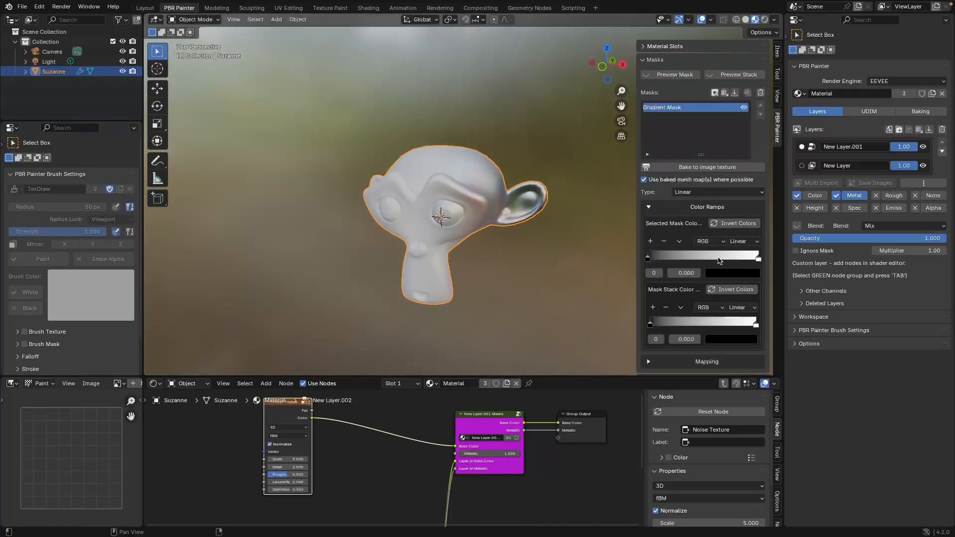
left_click_drag(759, 259, 688, 258)
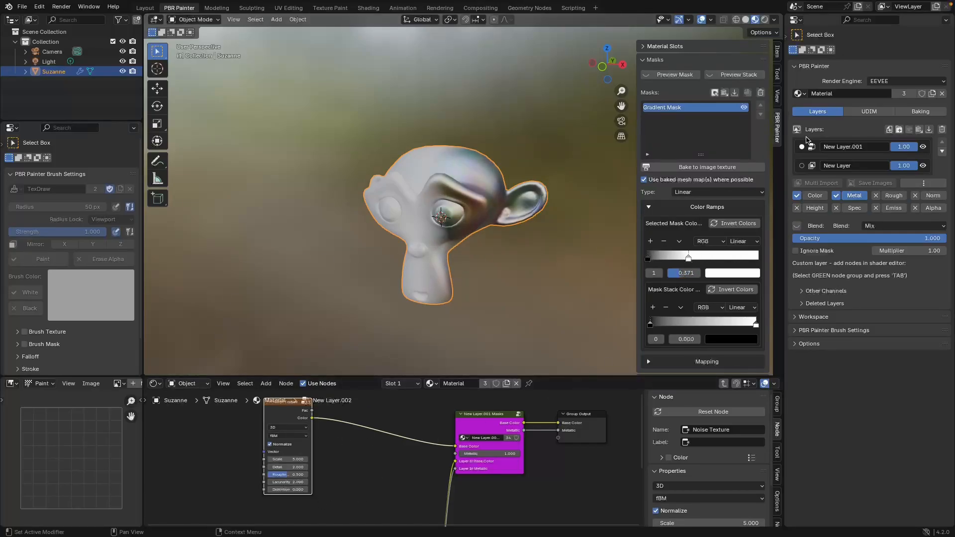
scroll(396, 214, "up", 5)
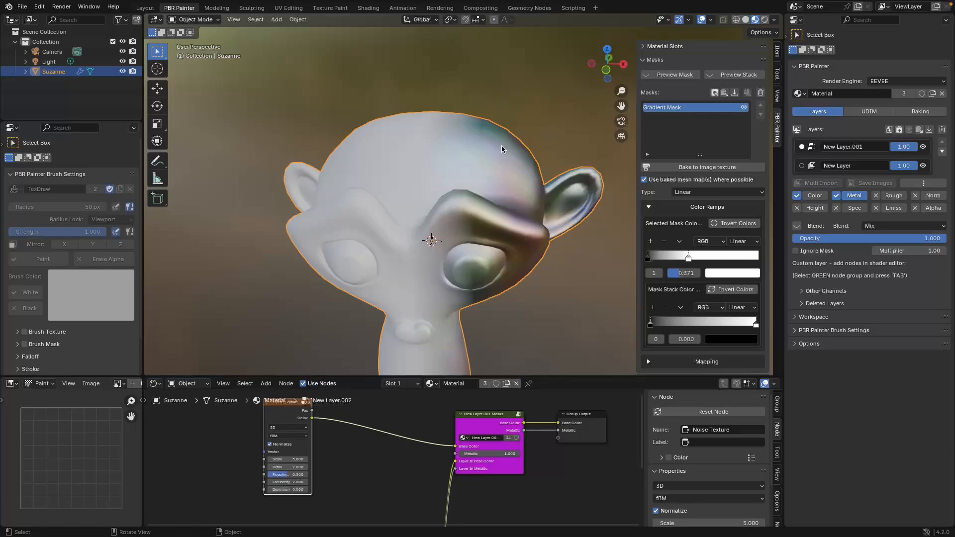
scroll(524, 213, "down", 3)
middle_click_drag(521, 296, 517, 250)
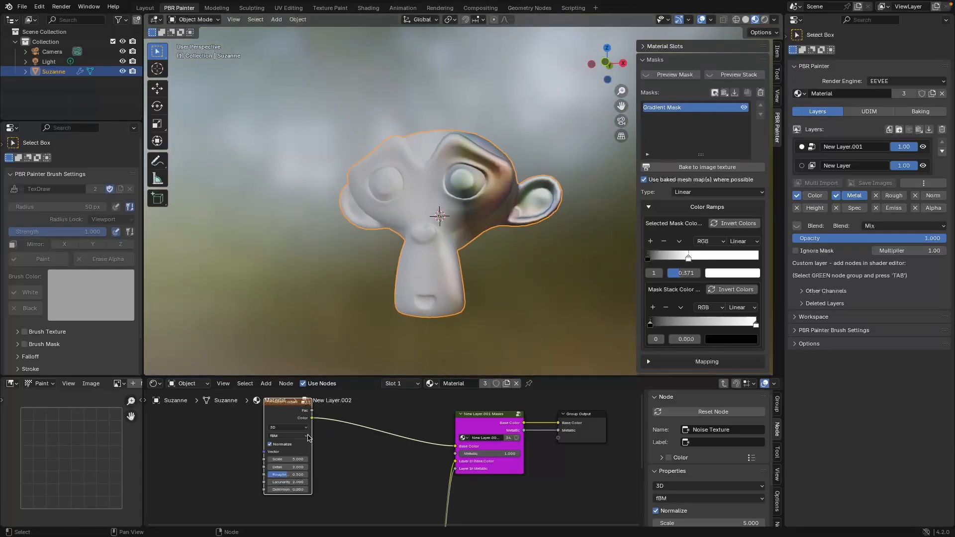
- Set the Noise Texture's scale to 2.3 and move the node closer to the masks node
left_click_drag(291, 459, 278, 459)
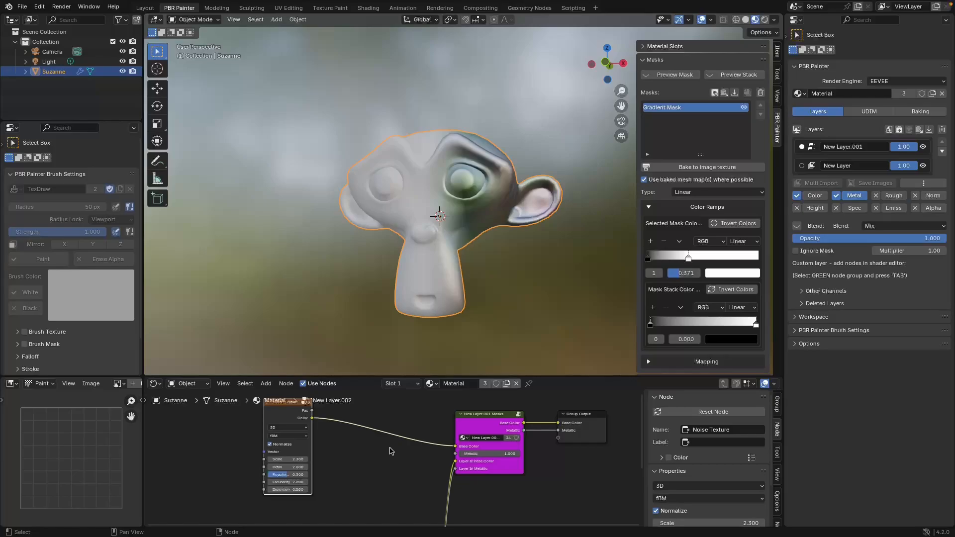
scroll(390, 451, "down", 3)
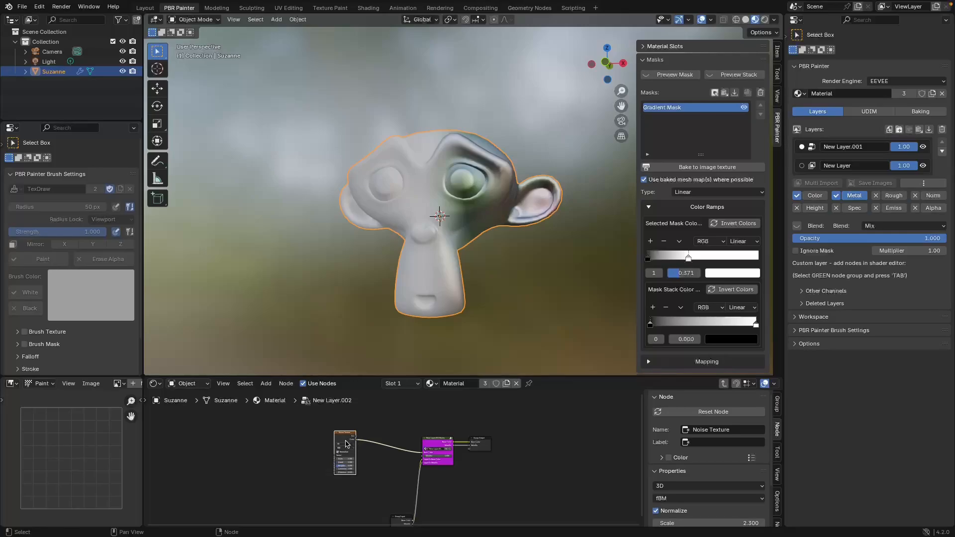
left_click_drag(347, 441, 379, 423)
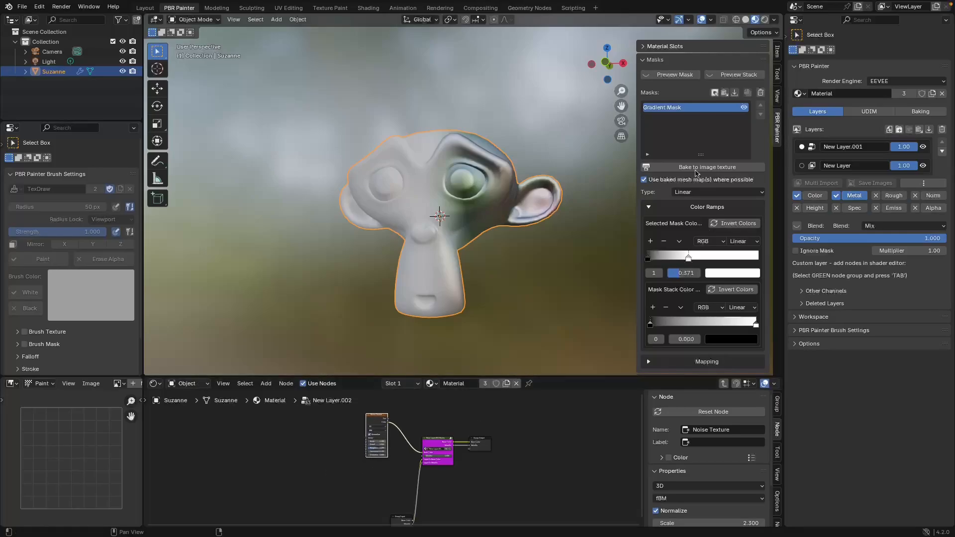
- Spread the Group Input and Noise Texture nodes well away from the masks node, and return to the main material node tree
middle_click_drag(490, 212, 507, 263)
middle_click_drag(396, 458, 418, 432)
scroll(422, 462, "up", 7)
left_click_drag(430, 501, 330, 481)
middle_click_drag(380, 456, 360, 472)
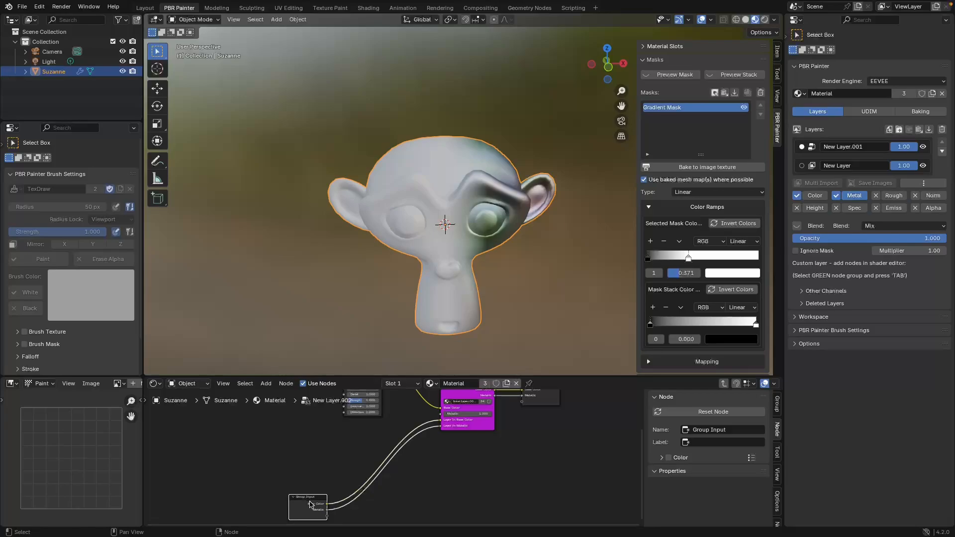
left_click_drag(311, 504, 207, 490)
middle_click_drag(363, 421, 338, 460)
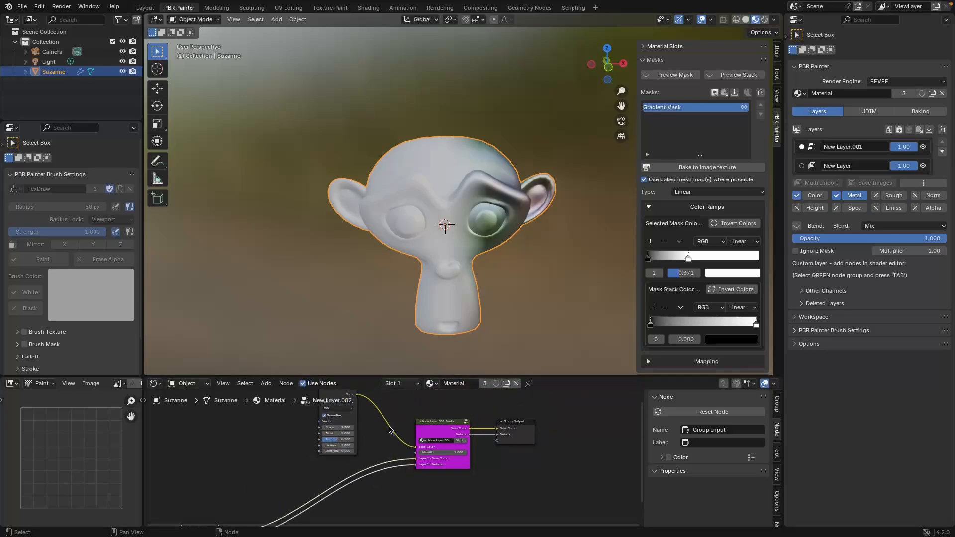
left_click_drag(317, 405, 211, 411)
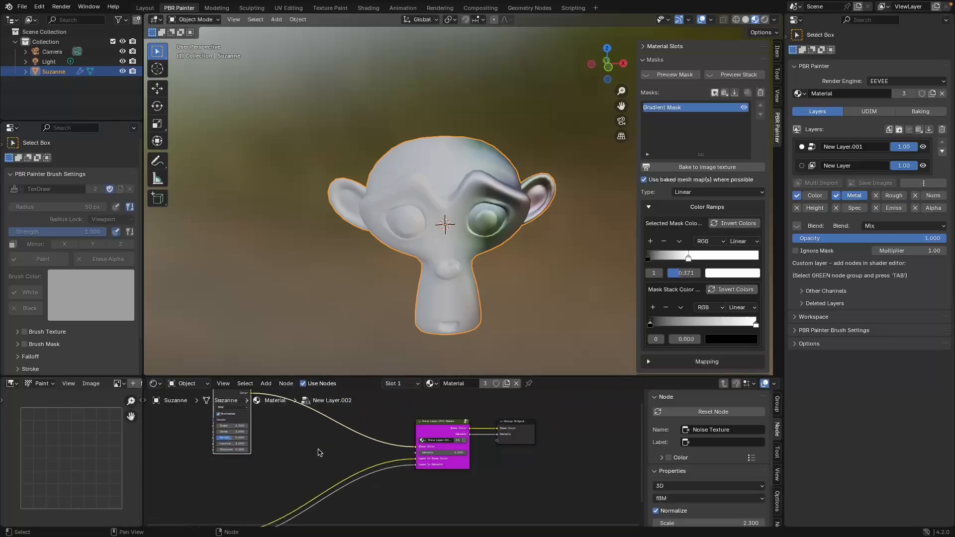
middle_click_drag(363, 454, 421, 415)
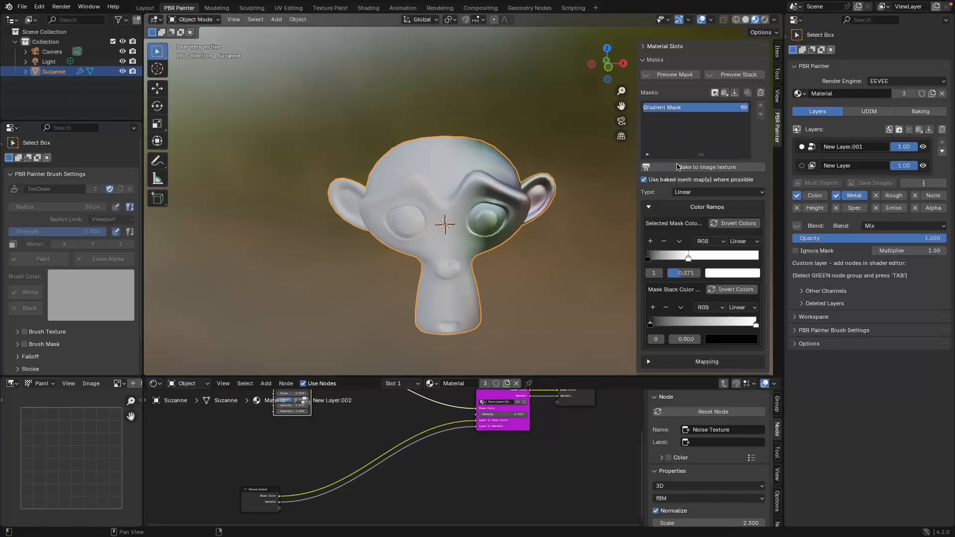
key("Tab")
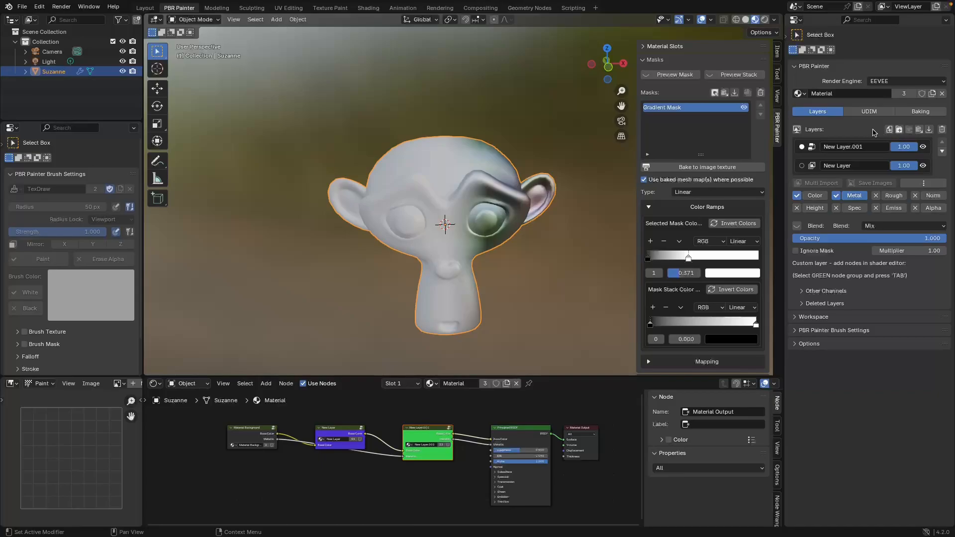
- Add a Multipaint layer above the custom nodes layer
left_click(889, 130)
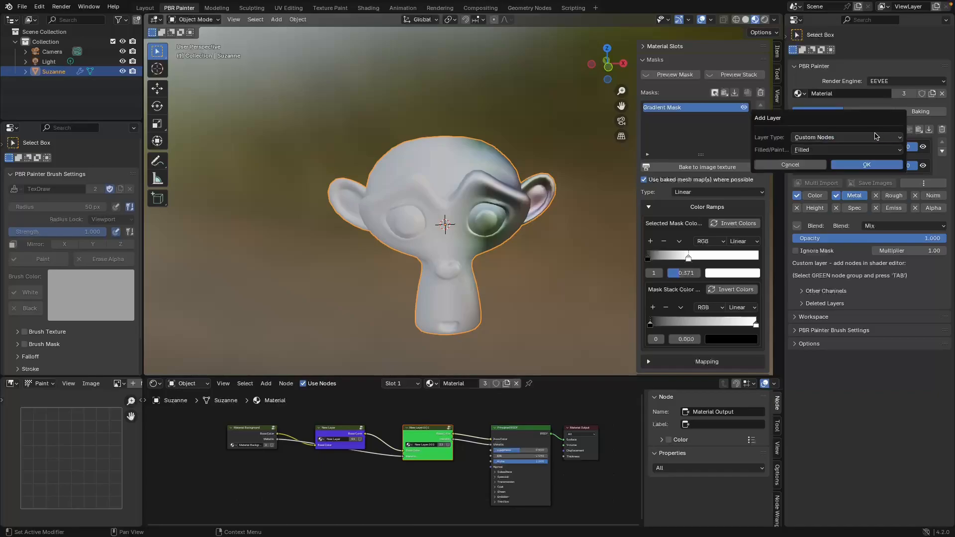
left_click(873, 137)
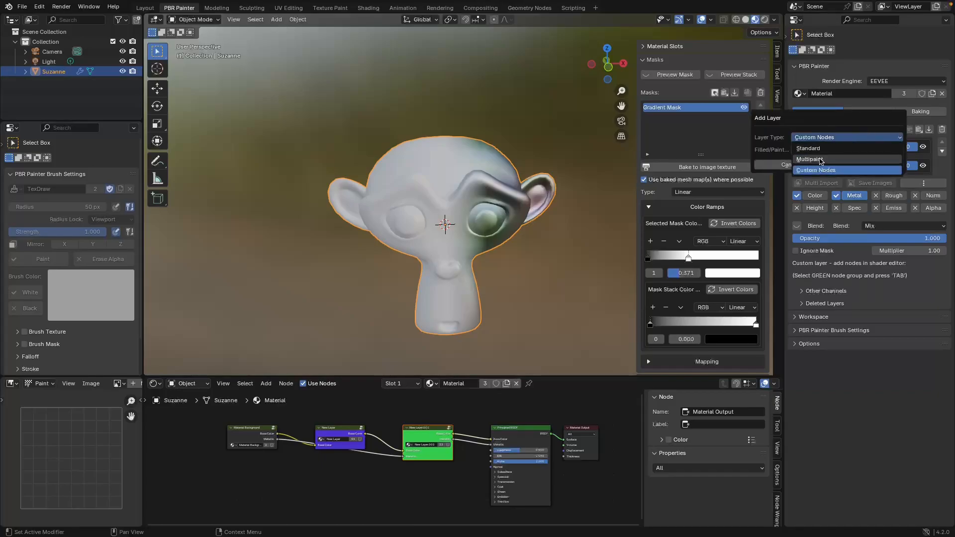
left_click(816, 160)
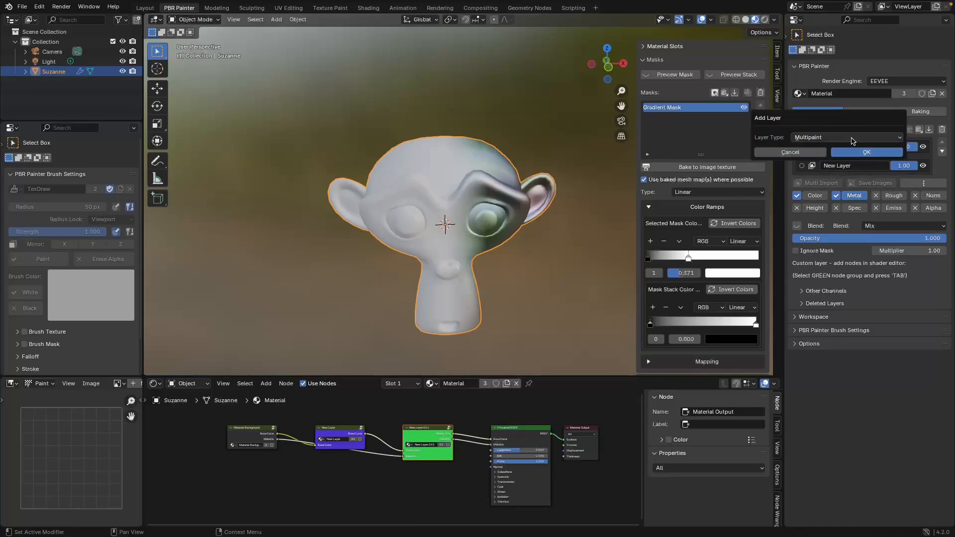
left_click(842, 152)
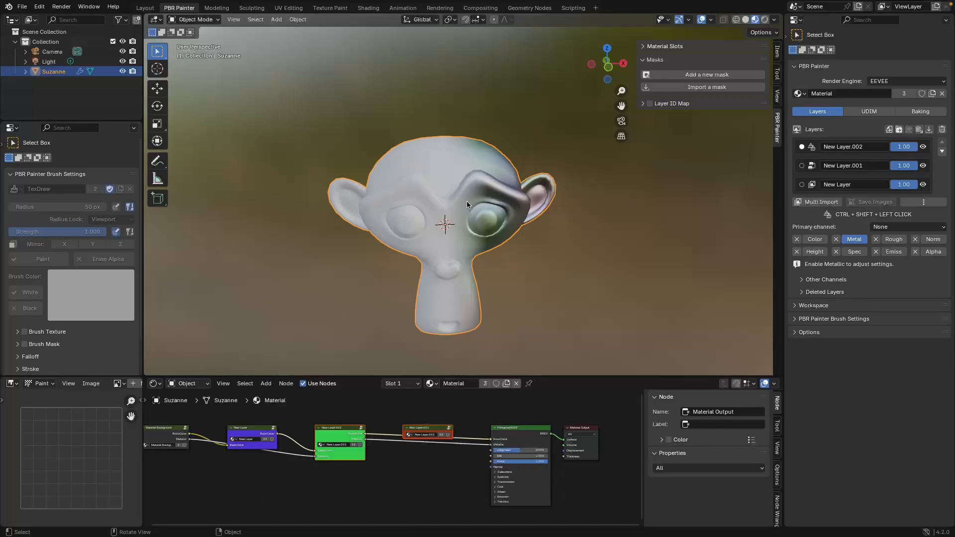
- Remove the Multipaint layer with Store deleted layer enabled
middle_click_drag(612, 226, 546, 236)
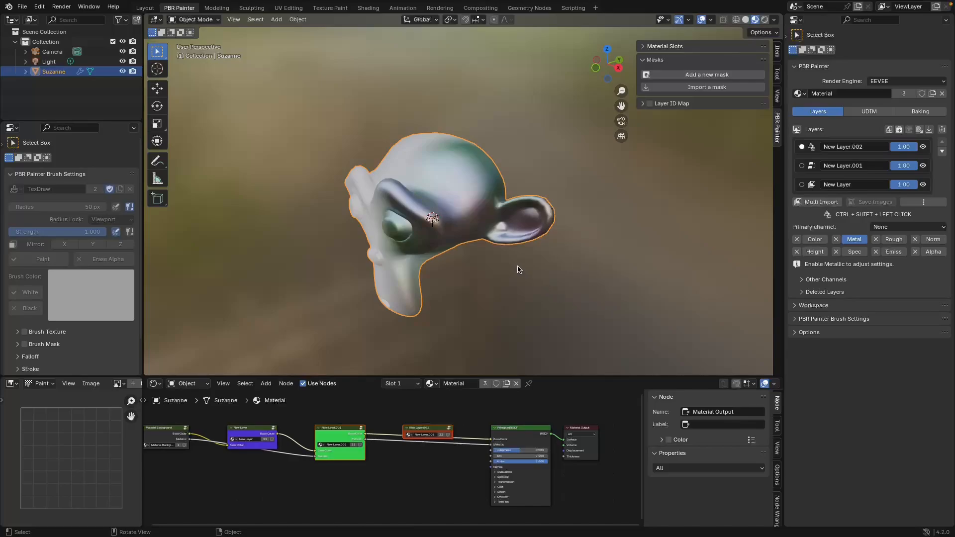
middle_click_drag(518, 268, 551, 222)
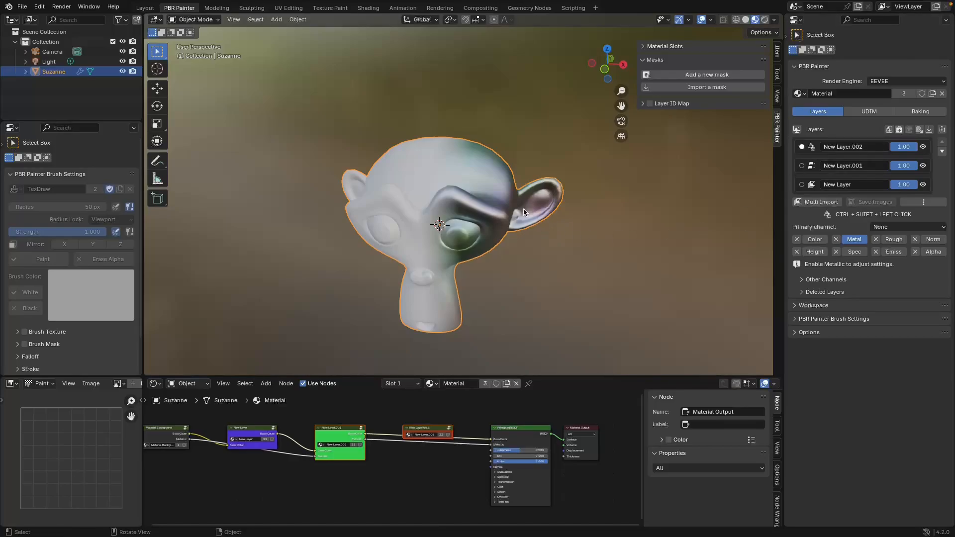
middle_click_drag(524, 208, 556, 245)
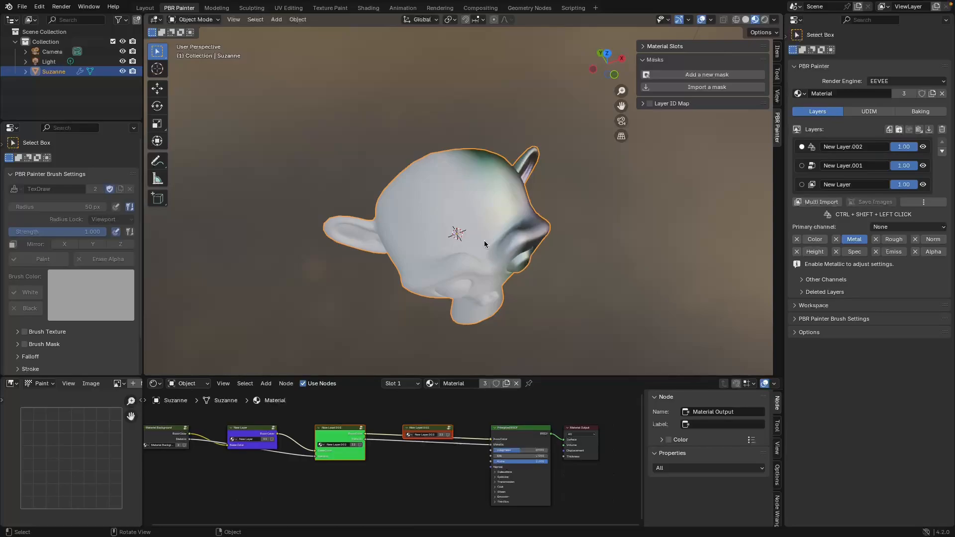
middle_click_drag(459, 253, 506, 233)
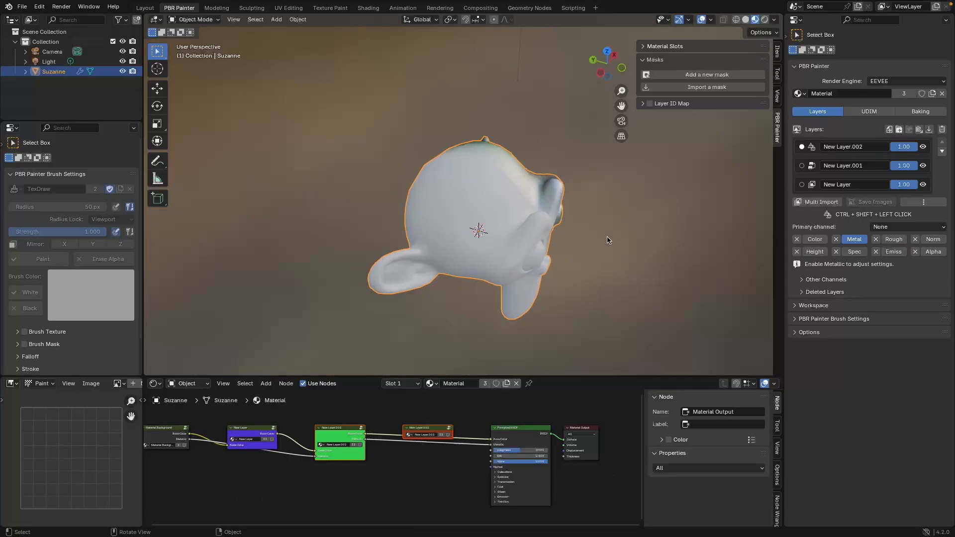
left_click(941, 130)
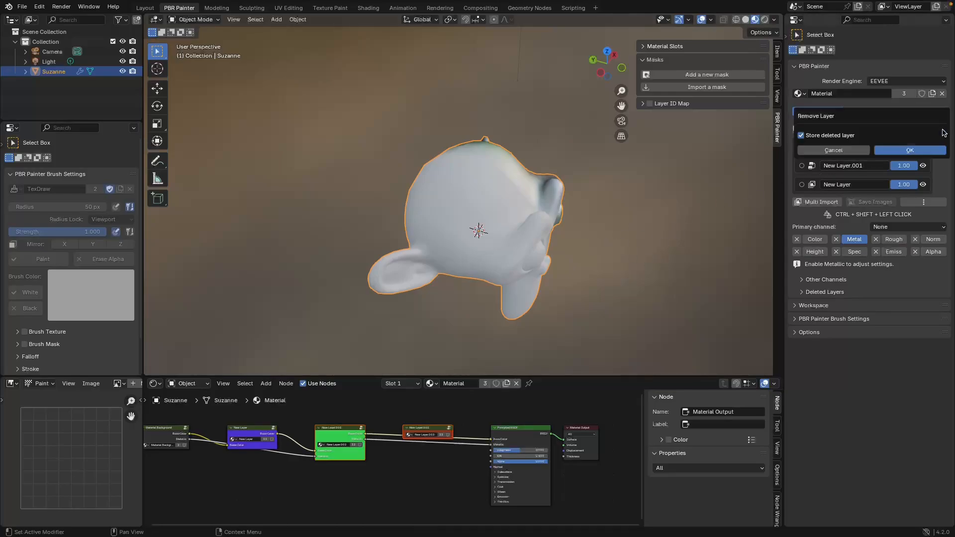
left_click(904, 150)
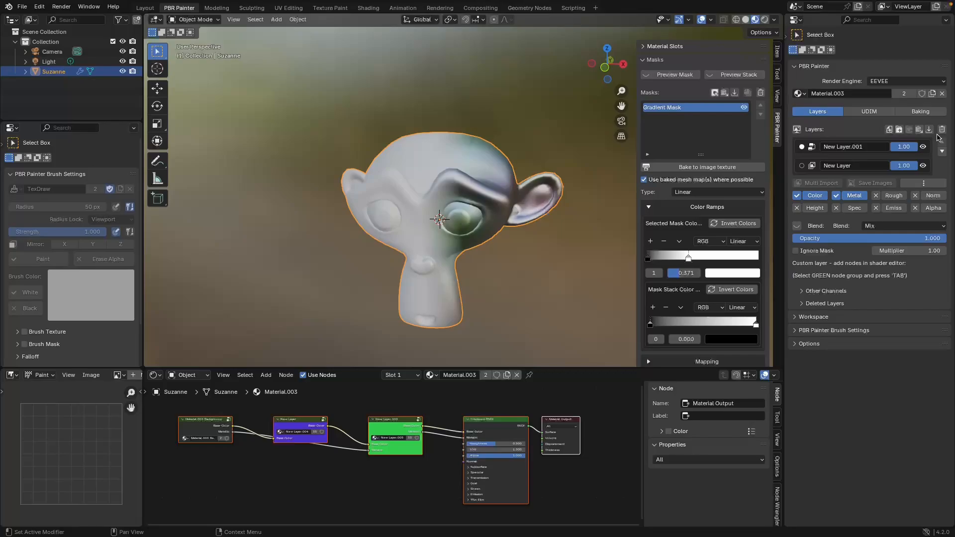
- Add a Standard layer of the Painted type at 2k resolution above the custom nodes layer
left_click(889, 129)
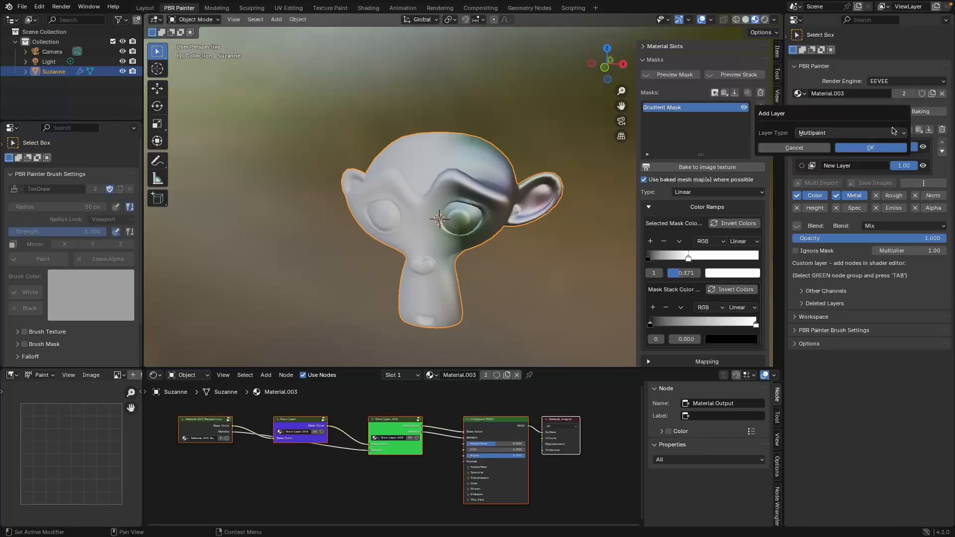
left_click(831, 133)
left_click(821, 144)
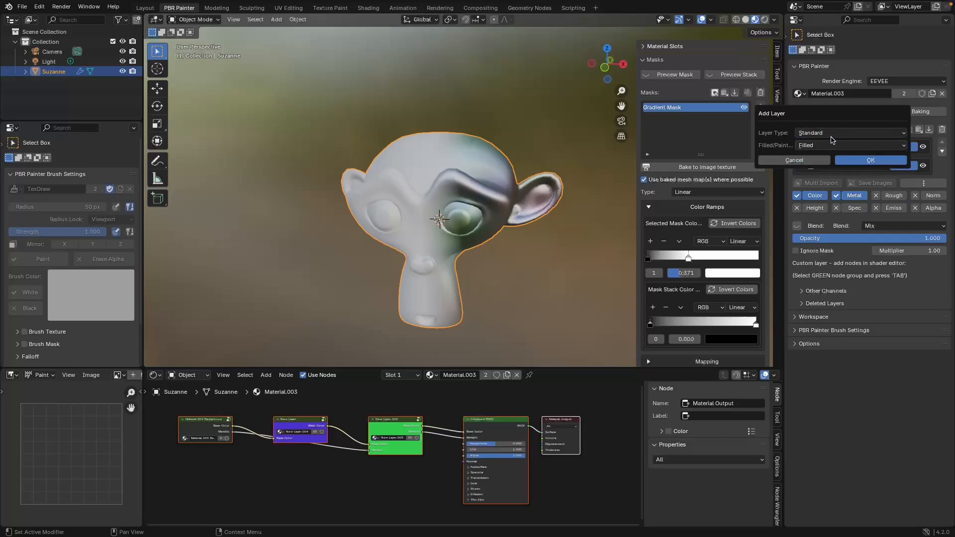
left_click(826, 145)
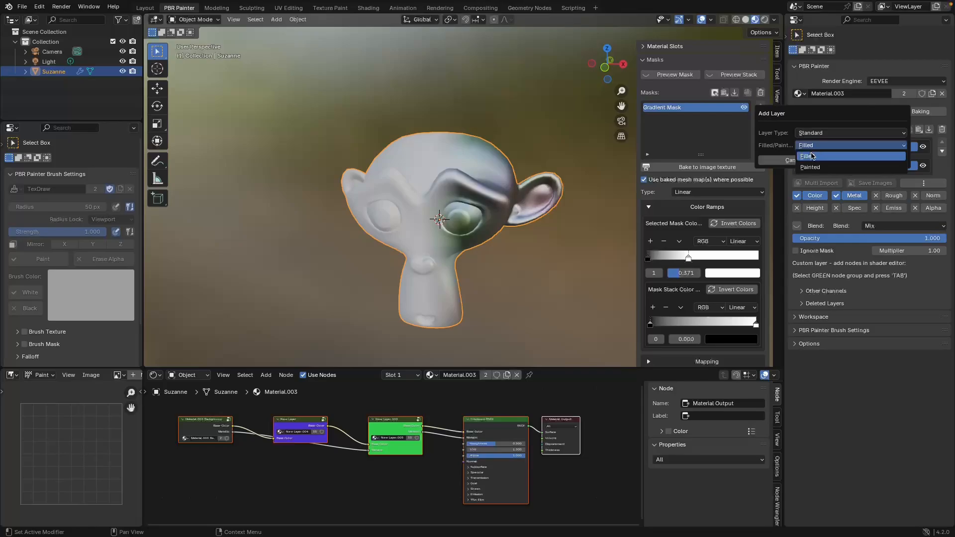
left_click(814, 167)
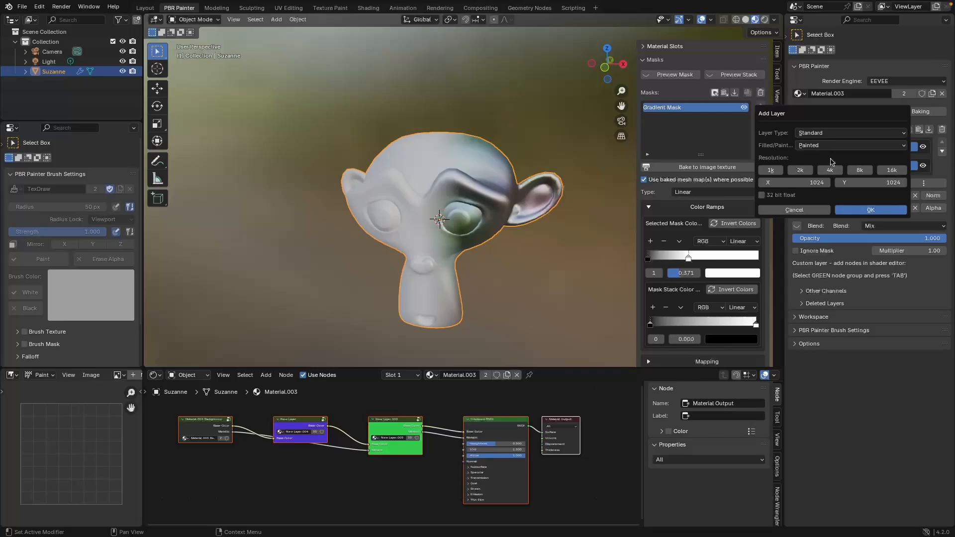
left_click(800, 170)
left_click(851, 217)
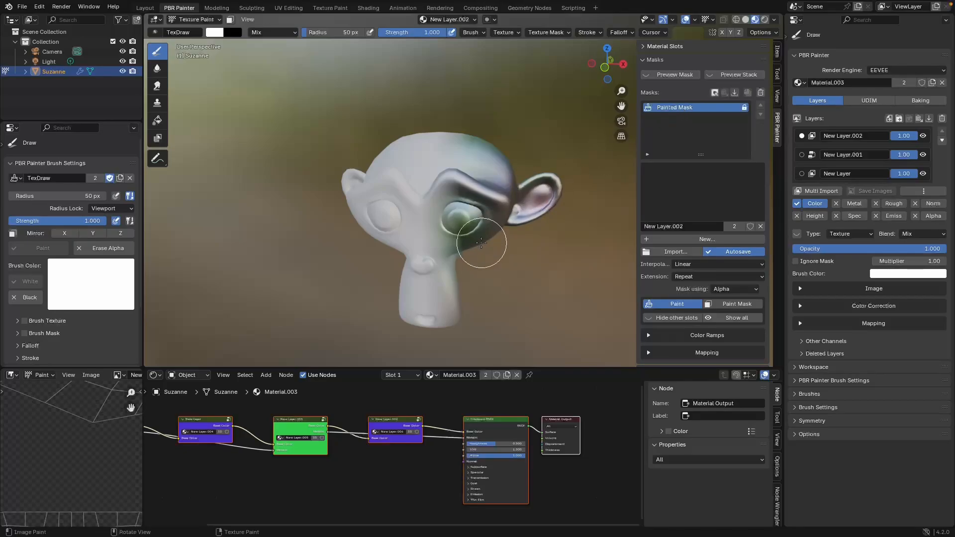
- Set the brush color to purple and paint freehand strokes across the side of Suzanne's head
middle_click_drag(480, 243, 499, 258)
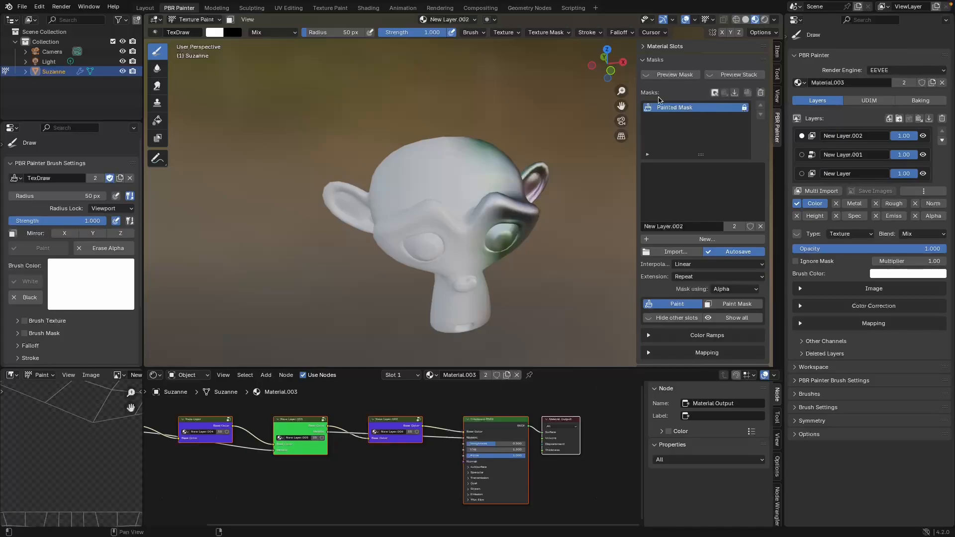
middle_click_drag(475, 197, 511, 219)
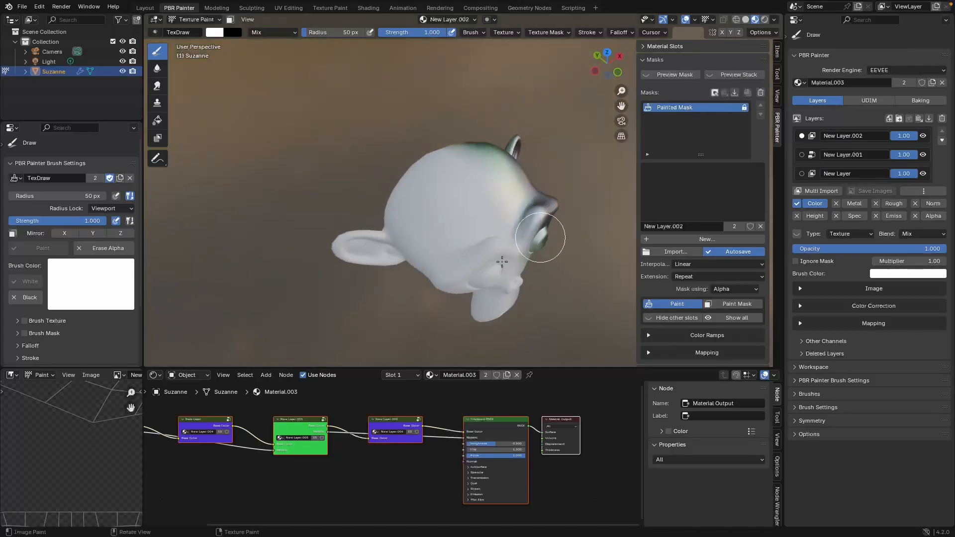
scroll(445, 277, "up", 4)
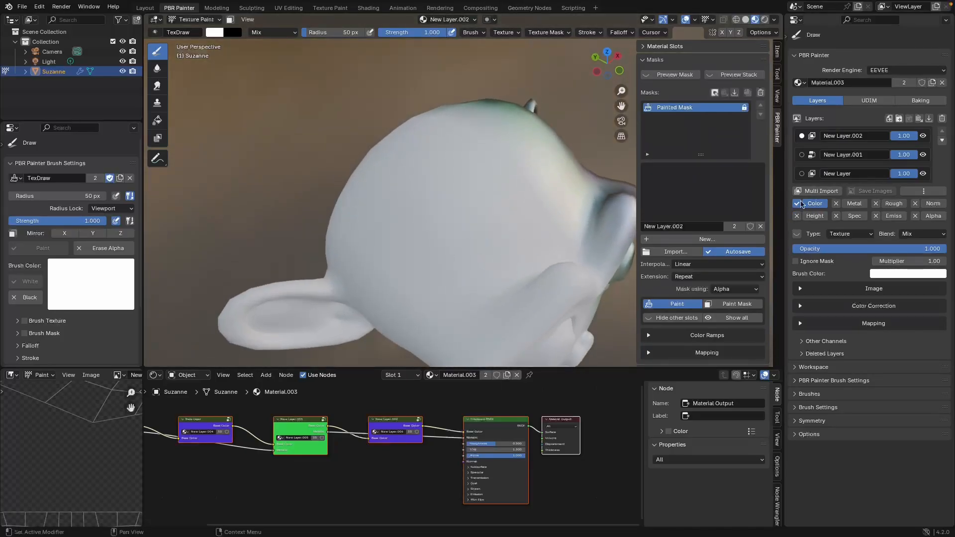
left_click(896, 274)
left_click(849, 165)
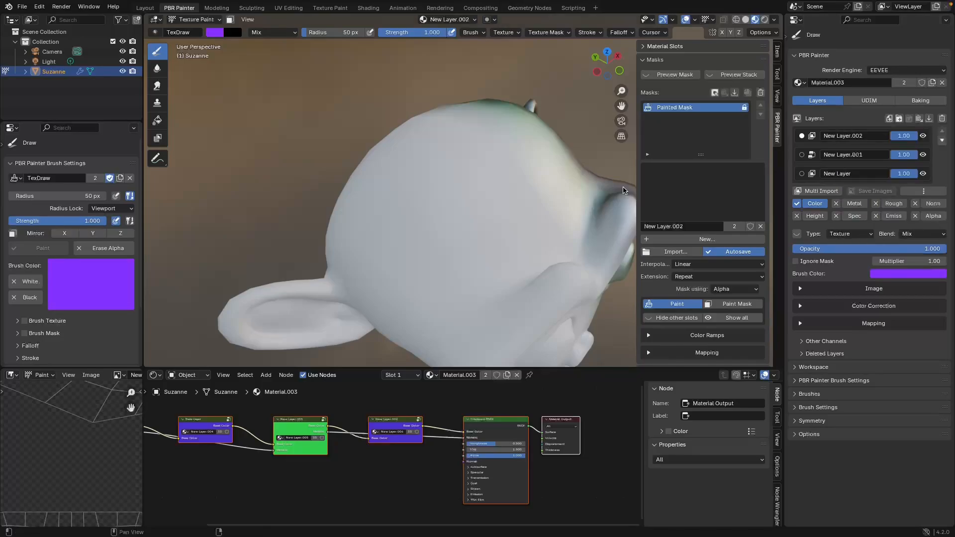
mouse_move(429, 206)
left_mouse_down()
mouse_move(405, 241)
mouse_move(516, 222)
mouse_move(509, 195)
left_mouse_up()
middle_click_drag(469, 288, 486, 272)
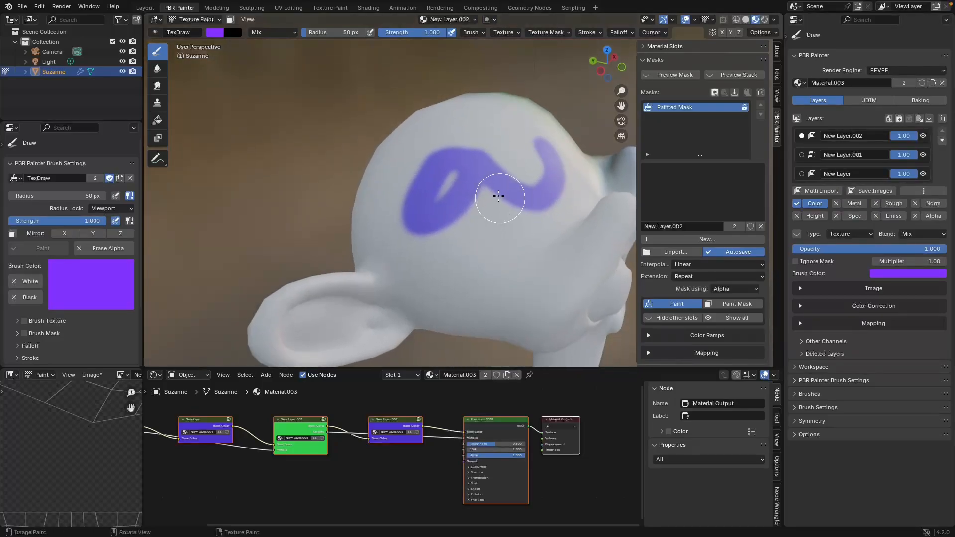
mouse_move(499, 196)
left_mouse_down()
mouse_move(454, 276)
mouse_move(529, 290)
left_mouse_up()
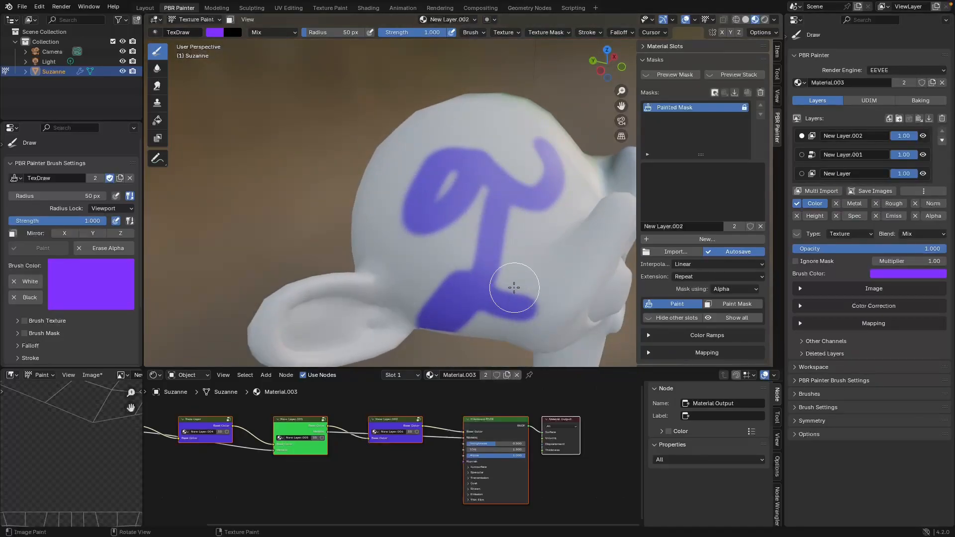
- Enable the painted layer's Metal and Rough channels, with Metallic at 1.000 and Roughness at 0.157, leaving Emission off
left_click(851, 203)
left_click_drag(826, 248, 943, 246)
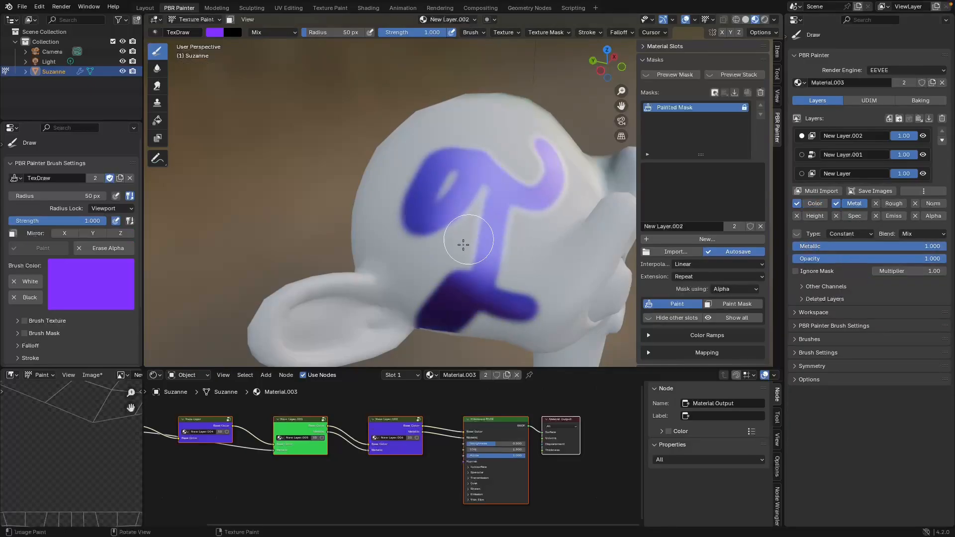
mouse_move(464, 245)
middle_mouse_down()
mouse_move(427, 236)
mouse_move(468, 243)
middle_mouse_up()
left_click(894, 216)
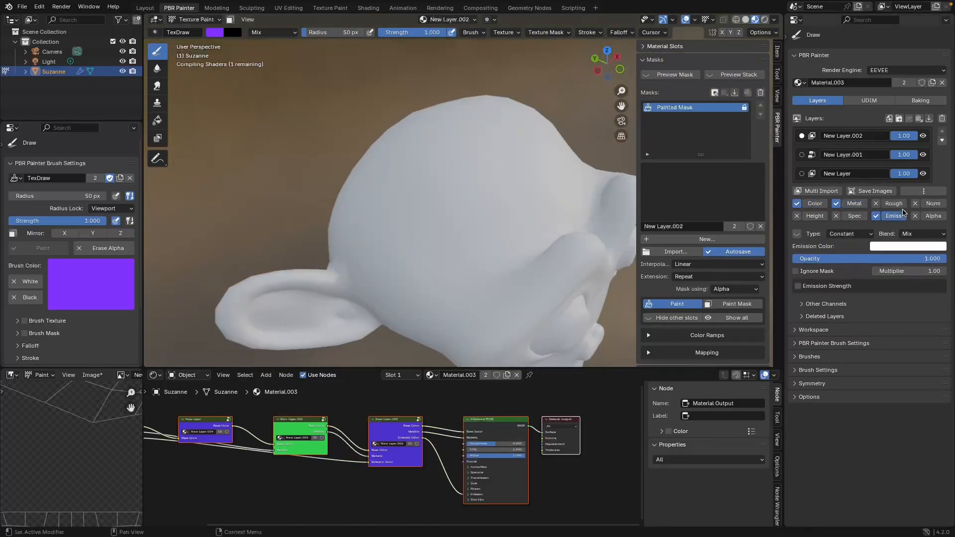
left_click(893, 216)
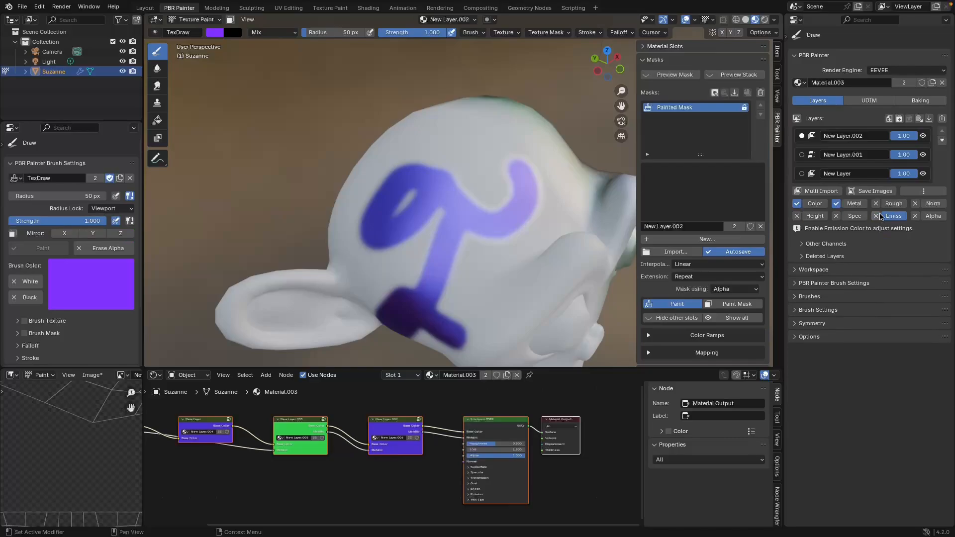
left_click(875, 203)
left_click_drag(872, 246, 819, 246)
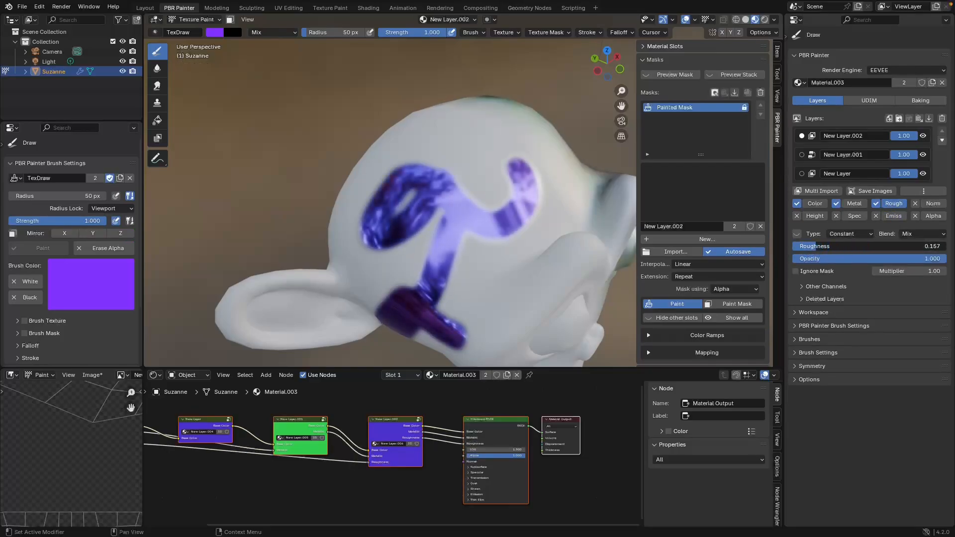
- Paint more purple strokes over the back and side of the head to fill out the painted area
middle_click_drag(522, 211, 527, 199)
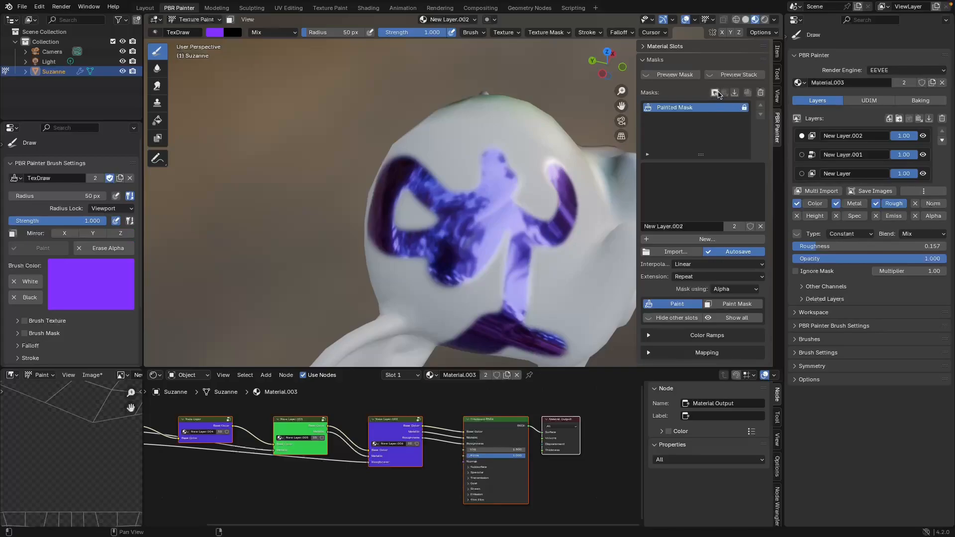
scroll(484, 228, "down", 3)
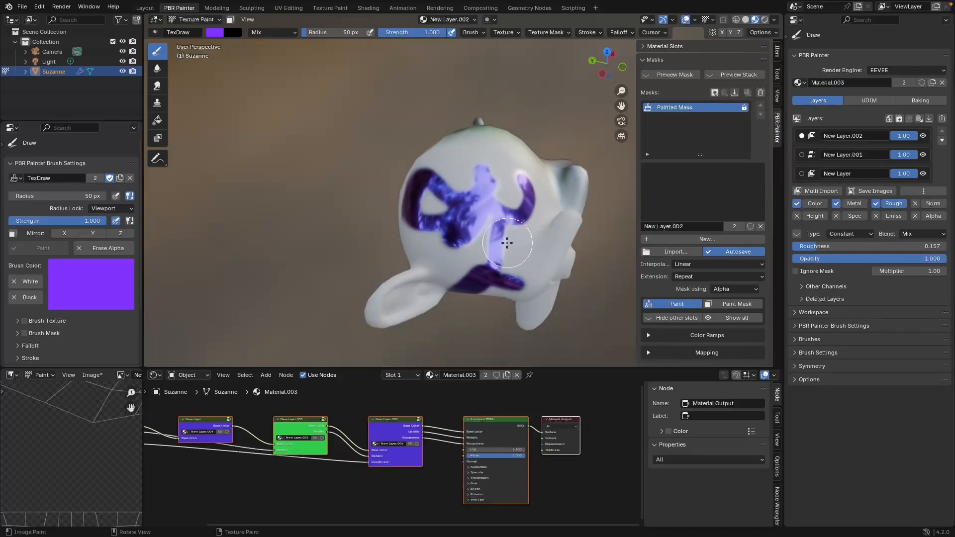
middle_click_drag(489, 226, 501, 217)
mouse_move(501, 218)
left_mouse_down()
mouse_move(457, 239)
mouse_move(473, 218)
mouse_move(517, 229)
mouse_move(493, 229)
left_mouse_up()
- Change the brush color to light green and paint over the middle of the purple area
left_click(214, 32)
left_click(244, 64)
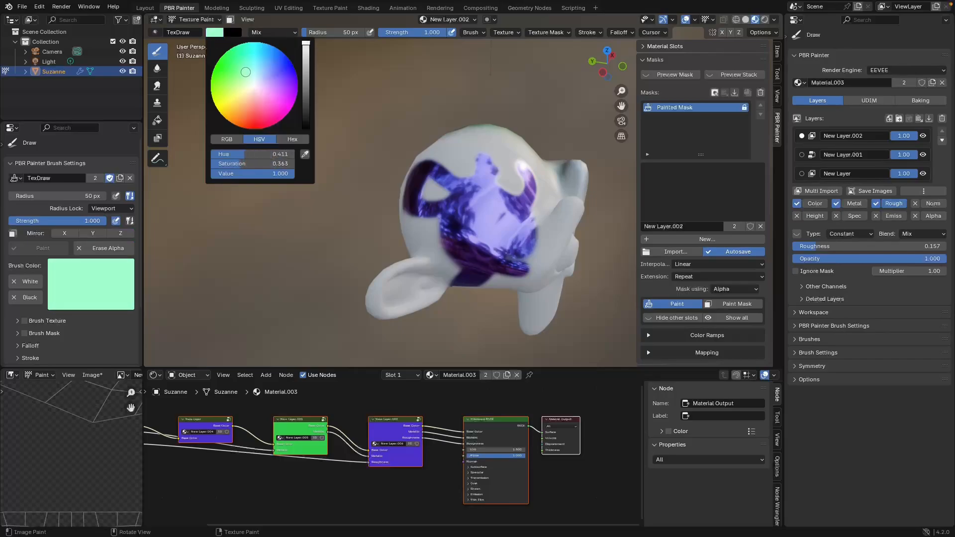
mouse_move(461, 189)
left_mouse_down()
mouse_move(470, 214)
mouse_move(478, 189)
left_mouse_up()
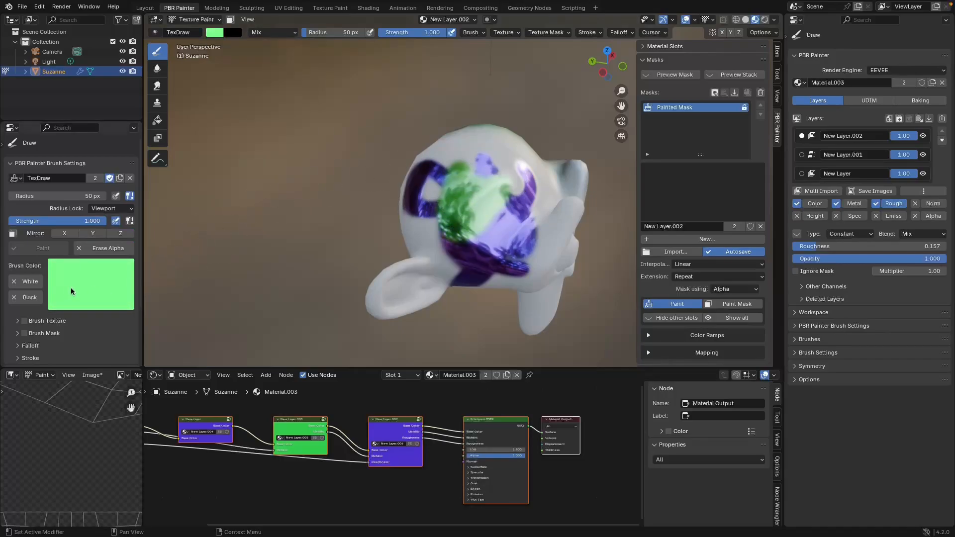
- Change the brush color to bright yellow and paint a stroke around the green patch
left_click(102, 271)
left_click(60, 171)
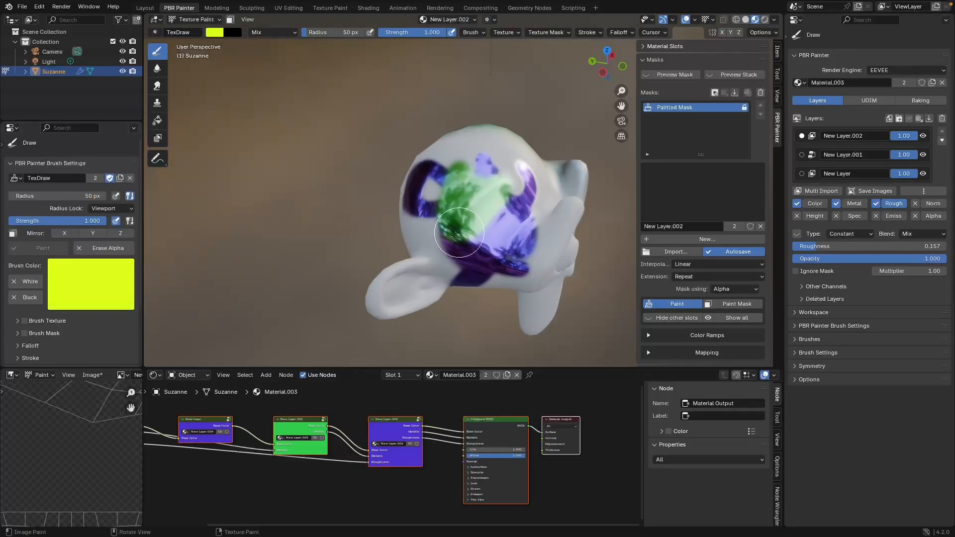
mouse_move(459, 233)
left_mouse_down()
mouse_move(505, 220)
mouse_move(523, 190)
left_mouse_up()
middle_click_drag(491, 217, 512, 238)
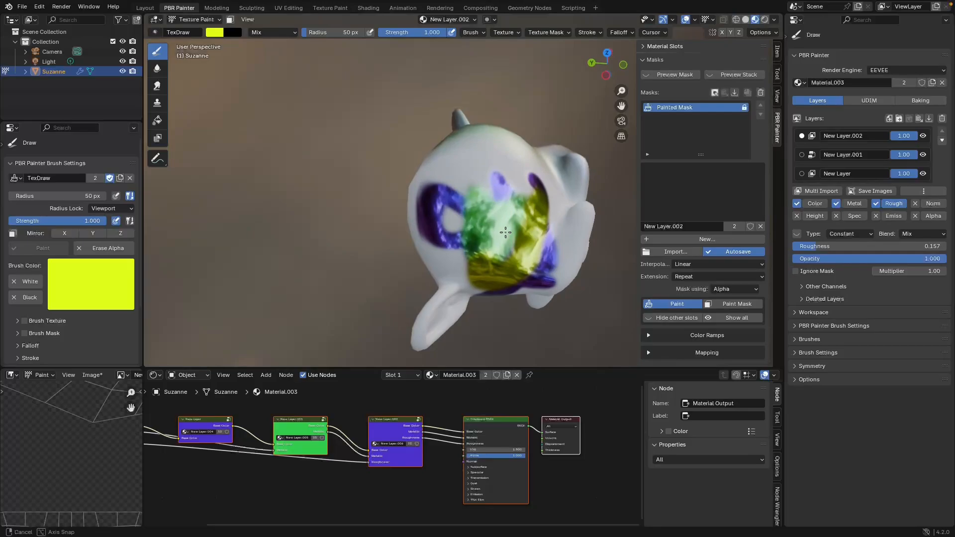
- Try out the Metallic value on the painted layer's Metal channel, ending at 1.000, and inspect the paint from several angles
left_click(861, 207)
mouse_move(859, 248)
left_mouse_down()
mouse_move(822, 248)
mouse_move(868, 248)
left_mouse_up()
middle_click_drag(583, 200, 513, 213)
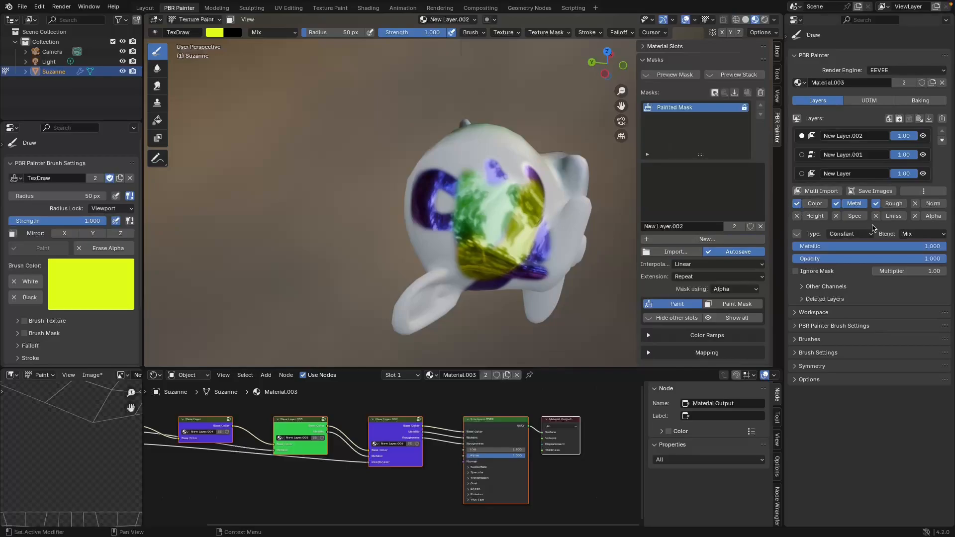
middle_click_drag(482, 232, 482, 225)
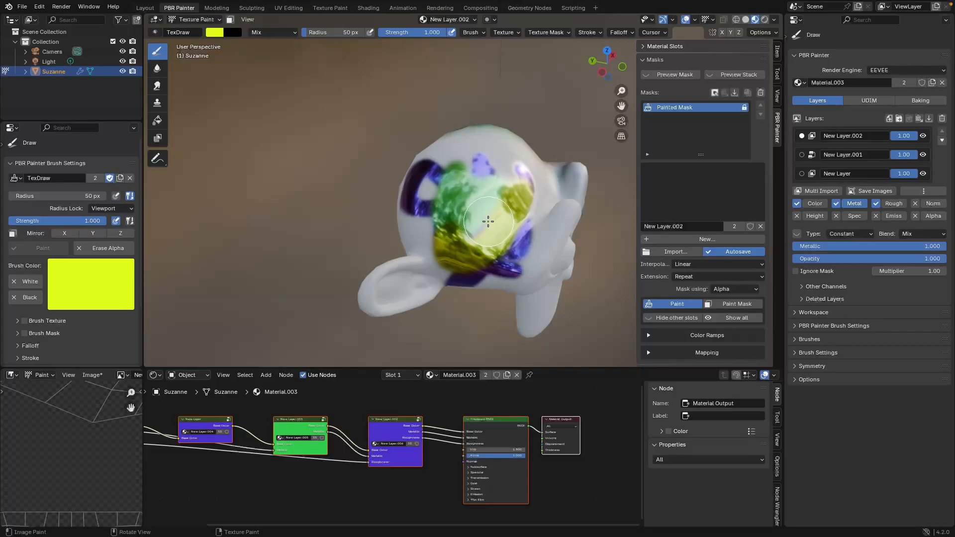
- Paint a yellow looping stroke on the back of Suzanne's head below the purple area
mouse_move(474, 213)
middle_mouse_down()
mouse_move(494, 226)
mouse_move(495, 200)
middle_mouse_up()
scroll(493, 227, "up", 2)
mouse_move(497, 188)
left_mouse_down()
mouse_move(454, 273)
mouse_move(533, 204)
left_mouse_up()
- Enable the painted layer's Norm channel with Layer Bump on, and set bump distance to 0.1 and bump strength to 0.5
left_click(916, 203)
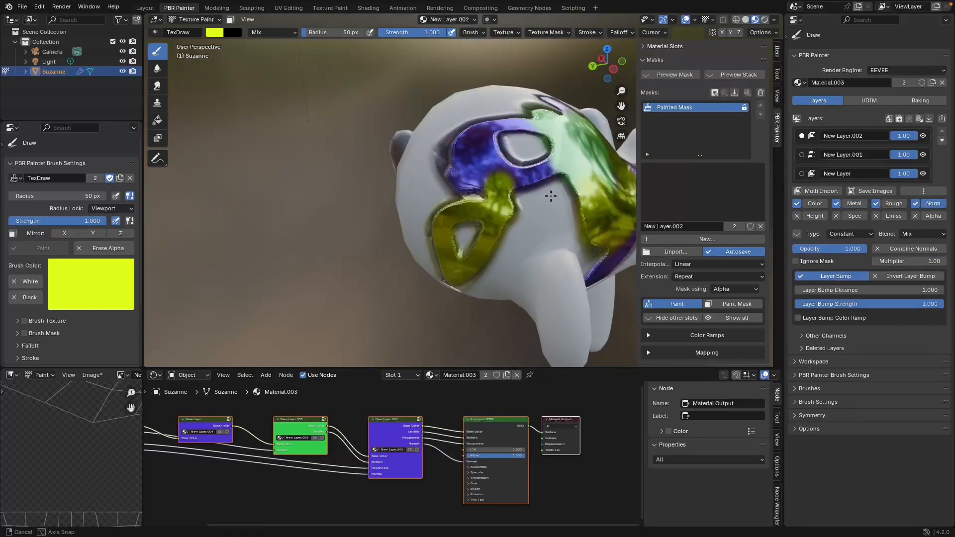
middle_click_drag(552, 193, 514, 209)
left_click_drag(871, 291, 822, 291)
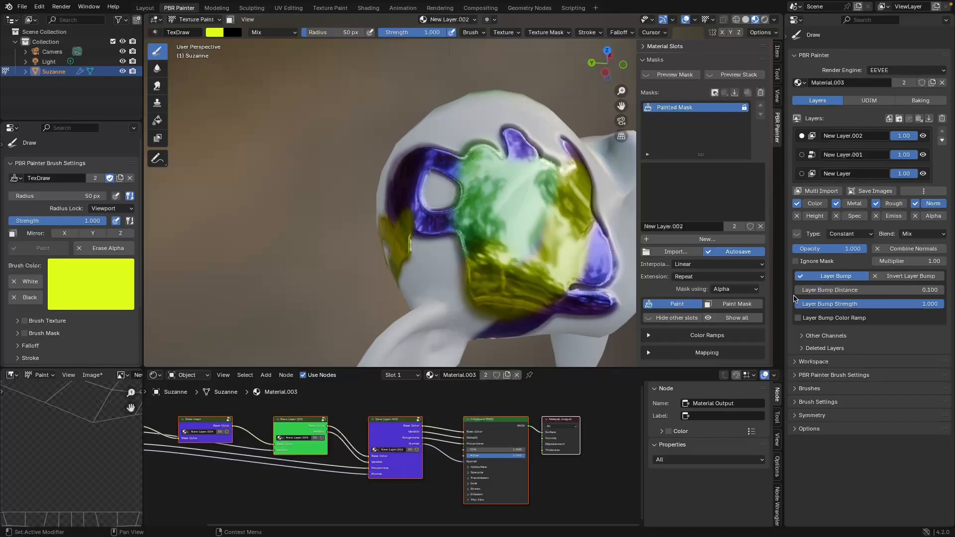
double_click(842, 304)
type(".5")
key("Return")
- Paint another yellow stroke on the side of the face between the ear and the eye
scroll(557, 271, "down", 3)
middle_click_drag(556, 271, 506, 208)
mouse_move(504, 204)
left_mouse_down()
mouse_move(515, 224)
mouse_move(496, 237)
left_mouse_up()
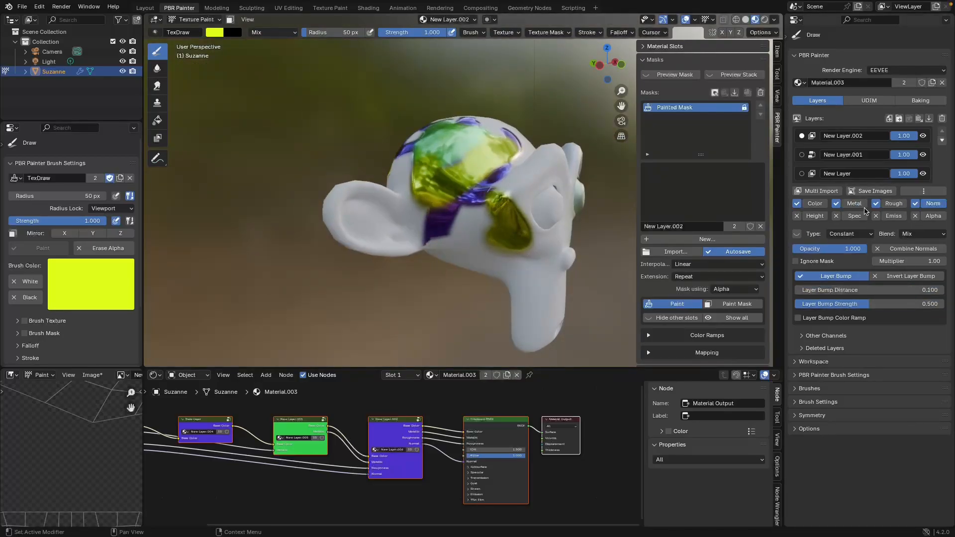
middle_click_drag(466, 162, 398, 219)
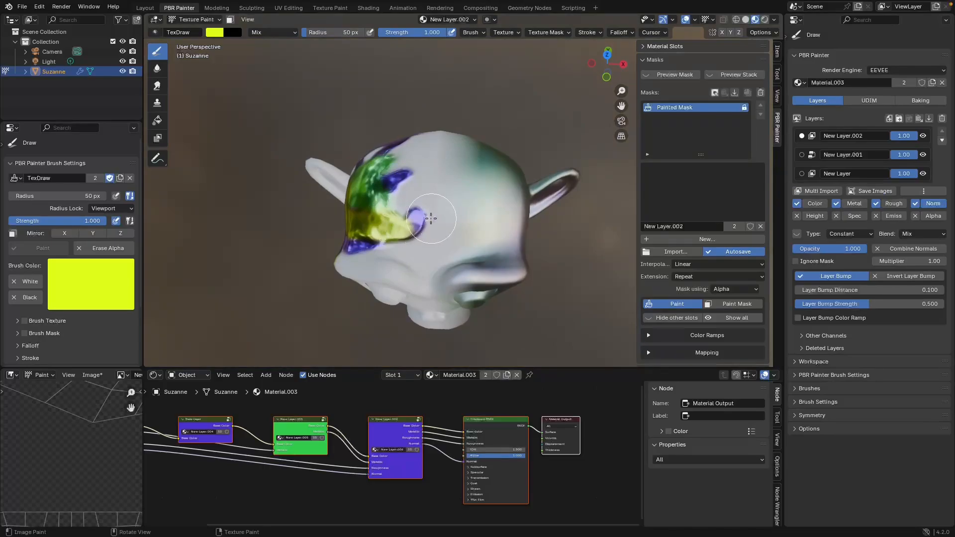